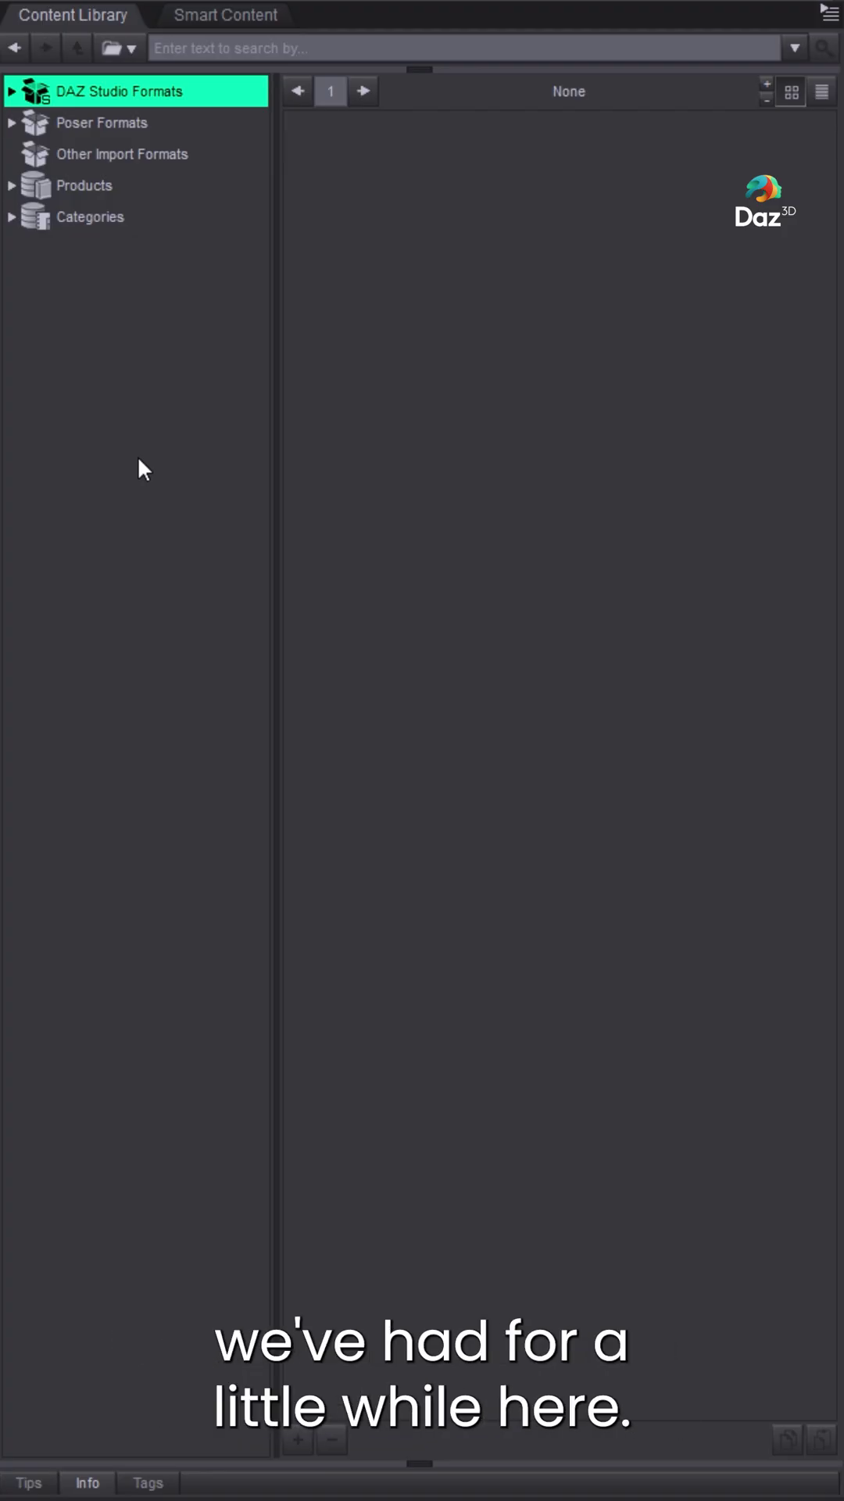
# Step: Show all files in Smart Content and get its filter field ready for text
pyautogui.click(173, 17)
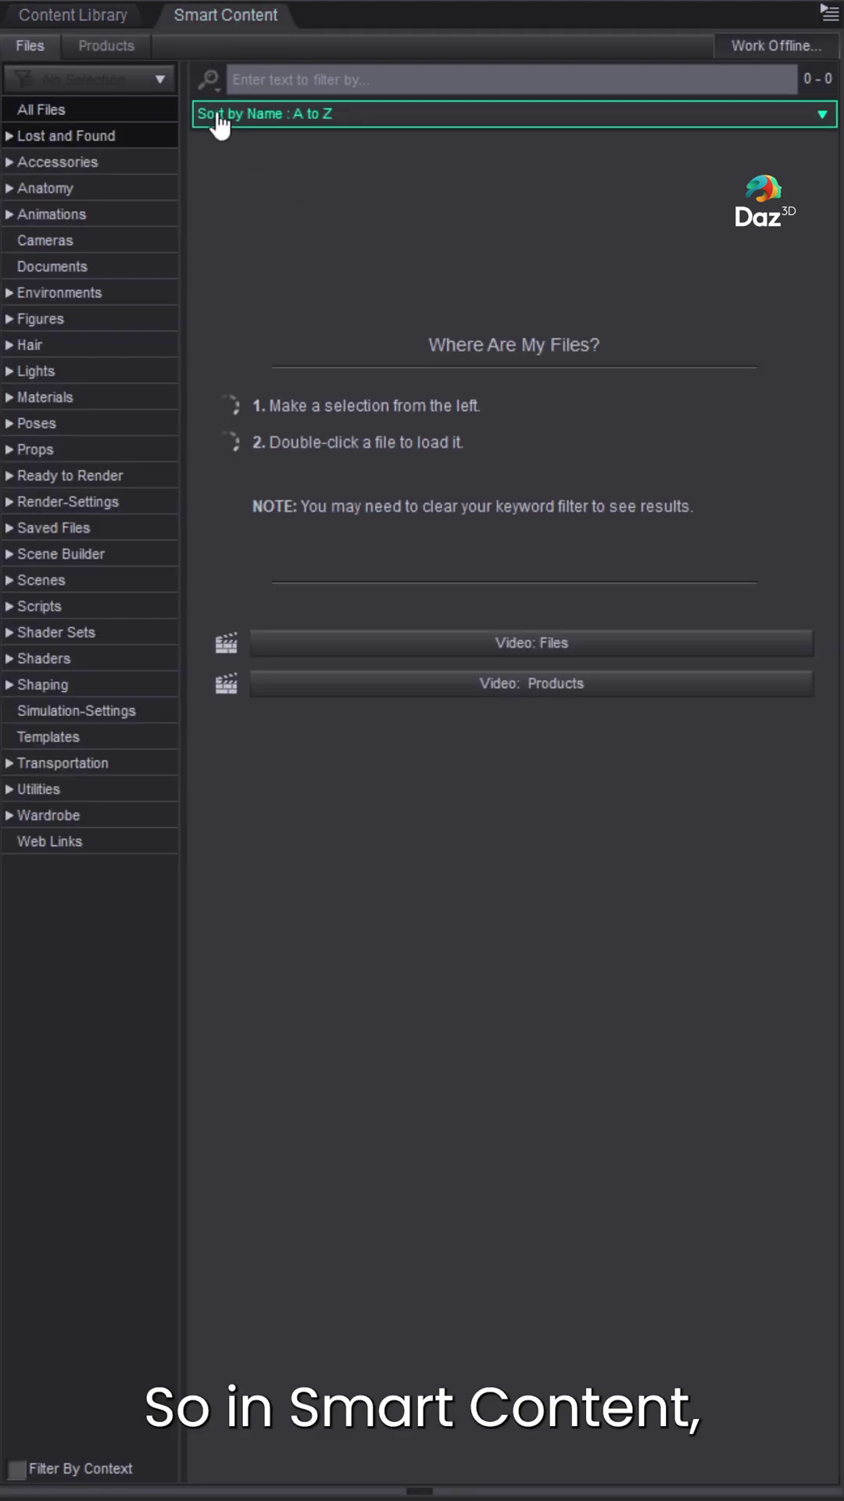
pyautogui.click(43, 109)
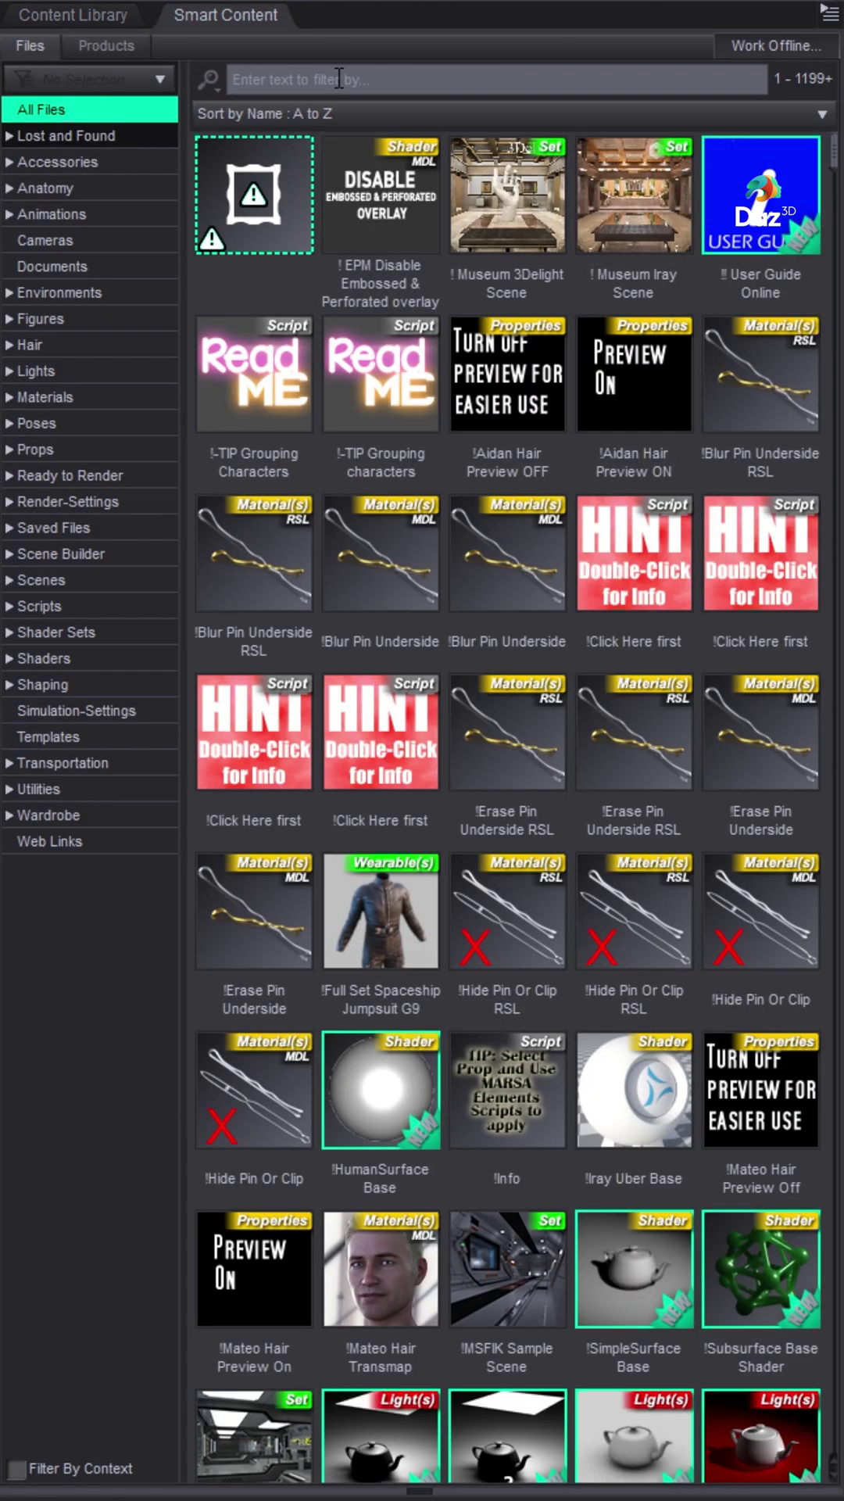
pyautogui.click(340, 79)
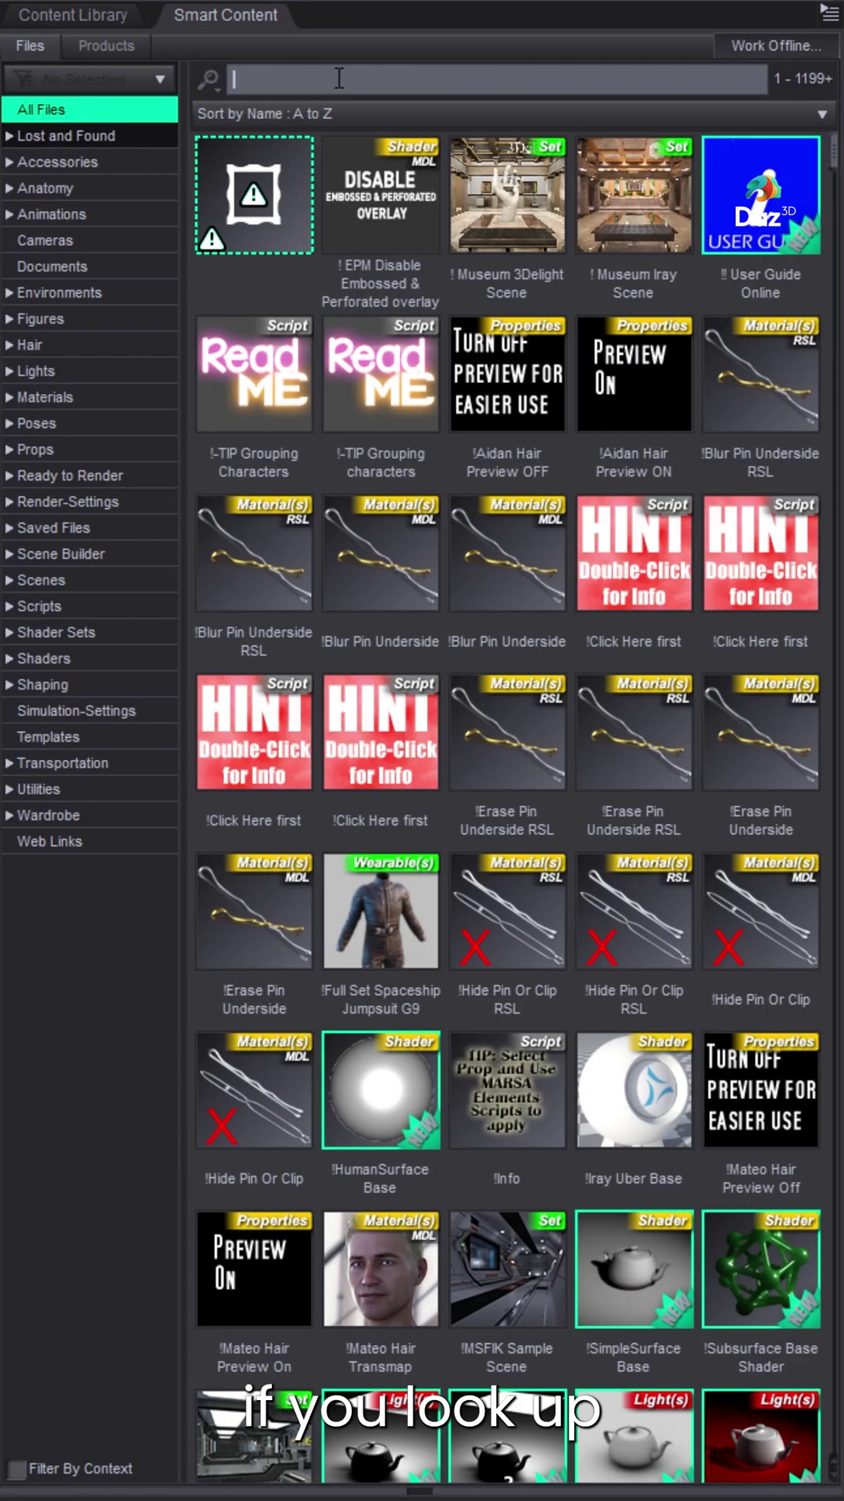
# Step: Filter all products in Smart Content with name::ball
pyautogui.click(117, 48)
pyautogui.click(91, 113)
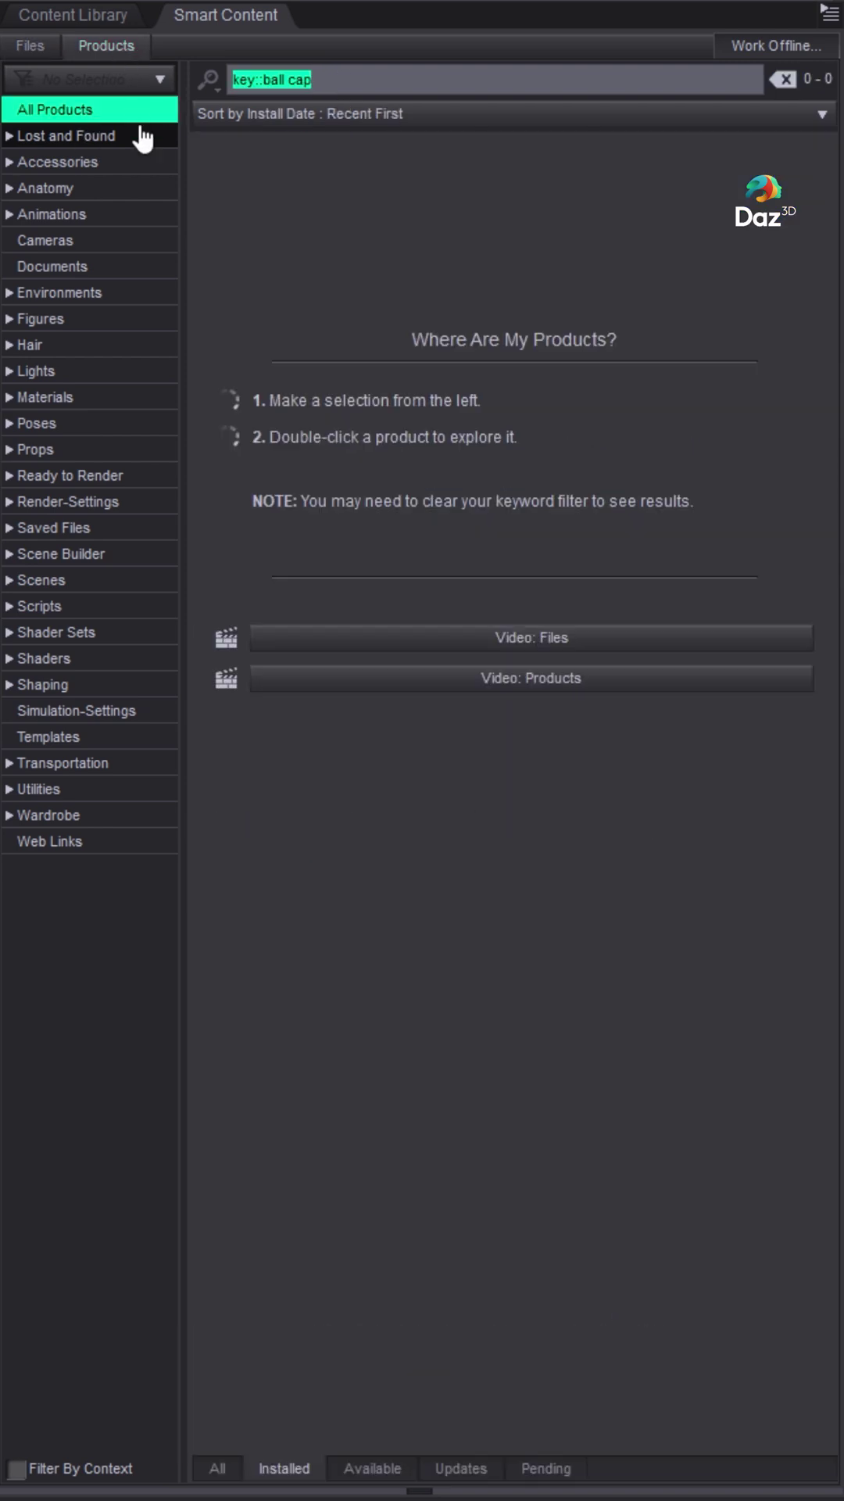
pyautogui.write('name::')
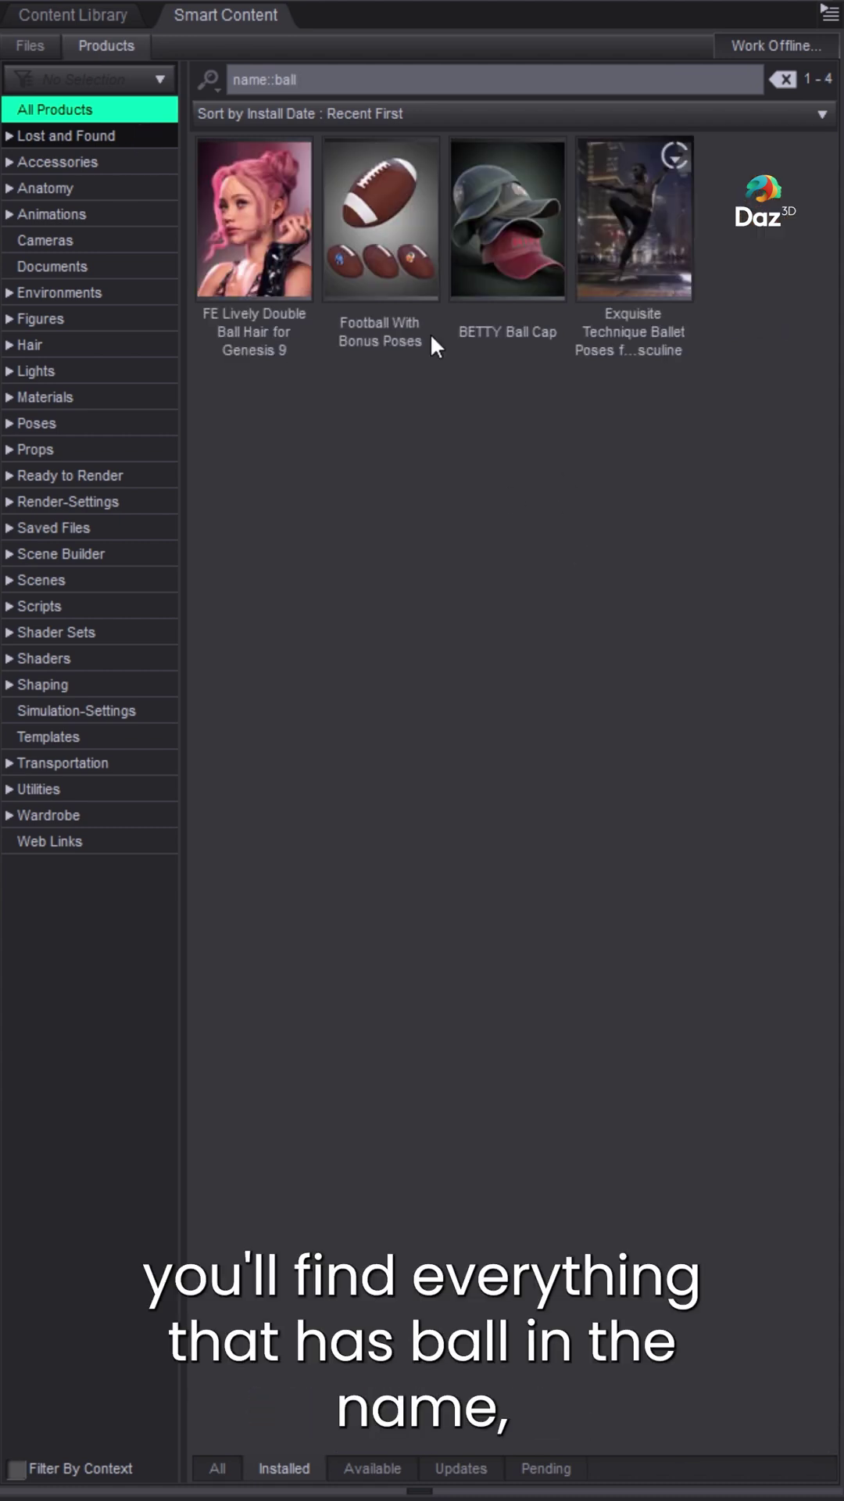
pyautogui.write('ball')
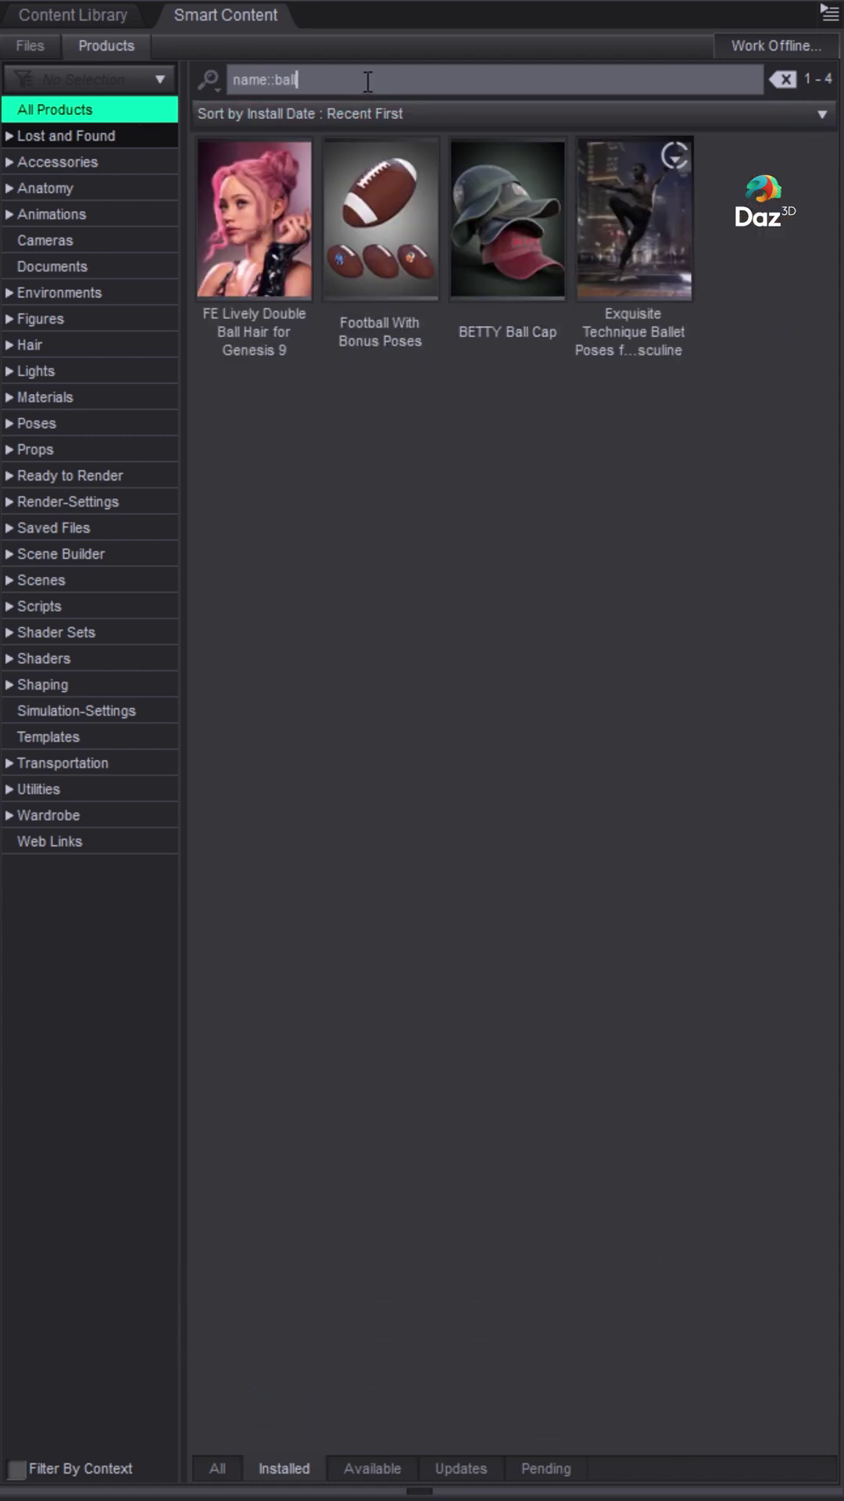
# Step: Narrow the product filter to the exact name phrase name::"ball cap"
pyautogui.write(' cap')
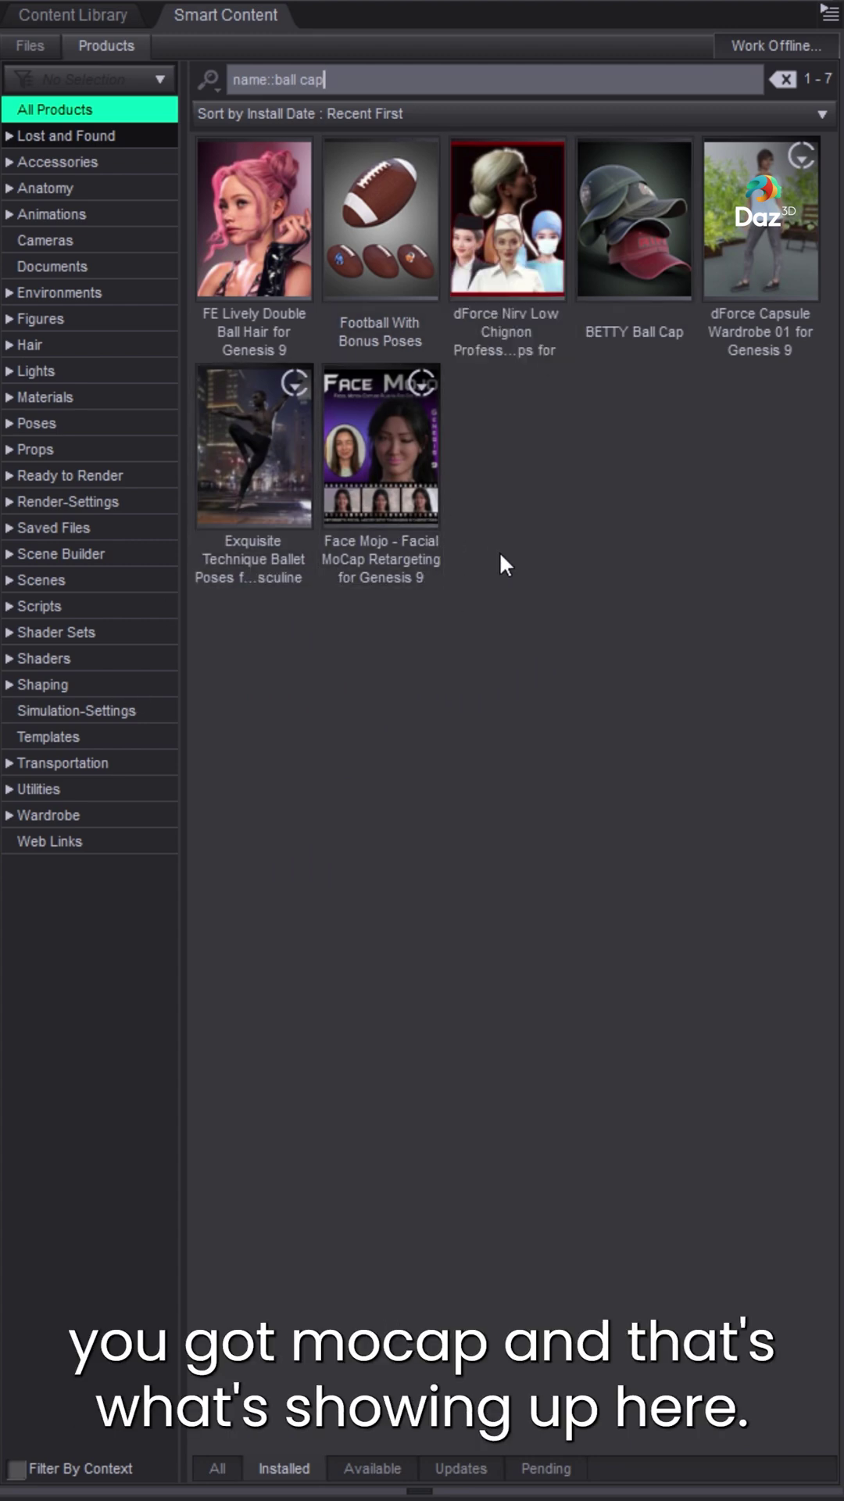
pyautogui.click(274, 80)
pyautogui.write('"')
pyautogui.click(401, 81)
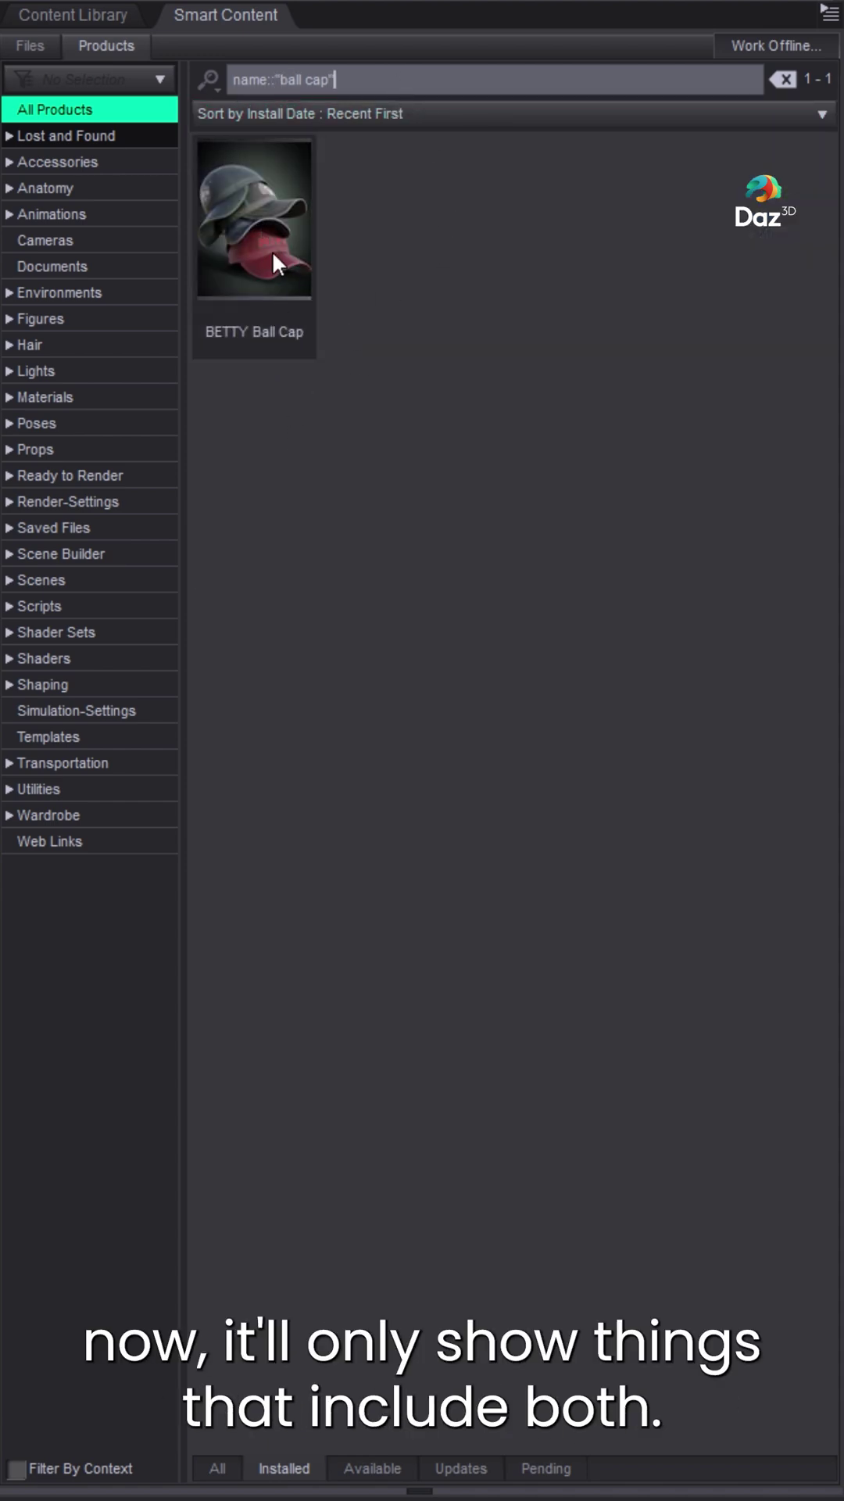
# Step: Switch to the Content Library and expand its search options
pyautogui.click(70, 15)
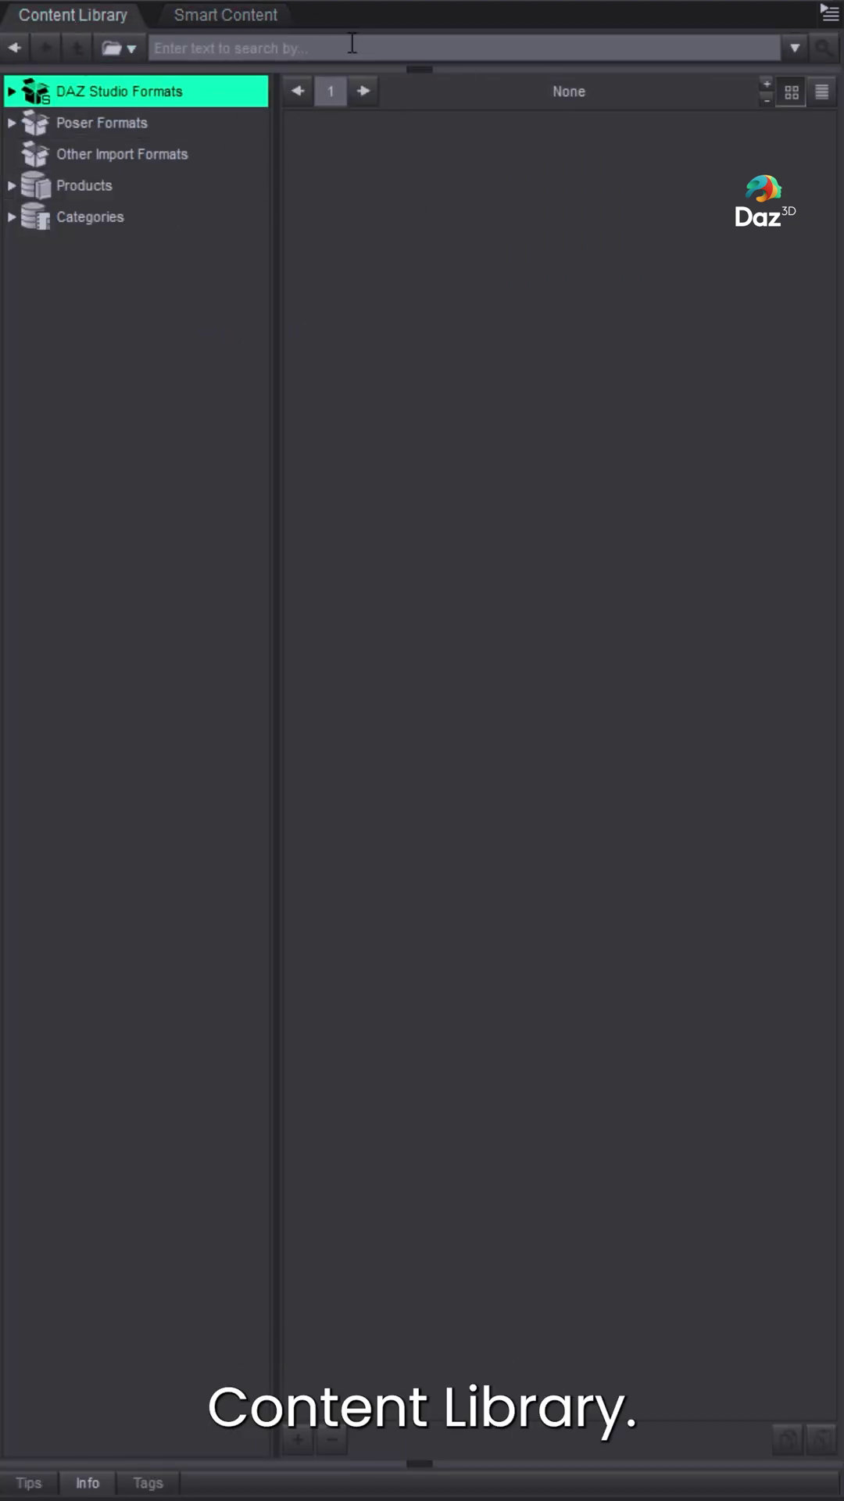
pyautogui.click(413, 69)
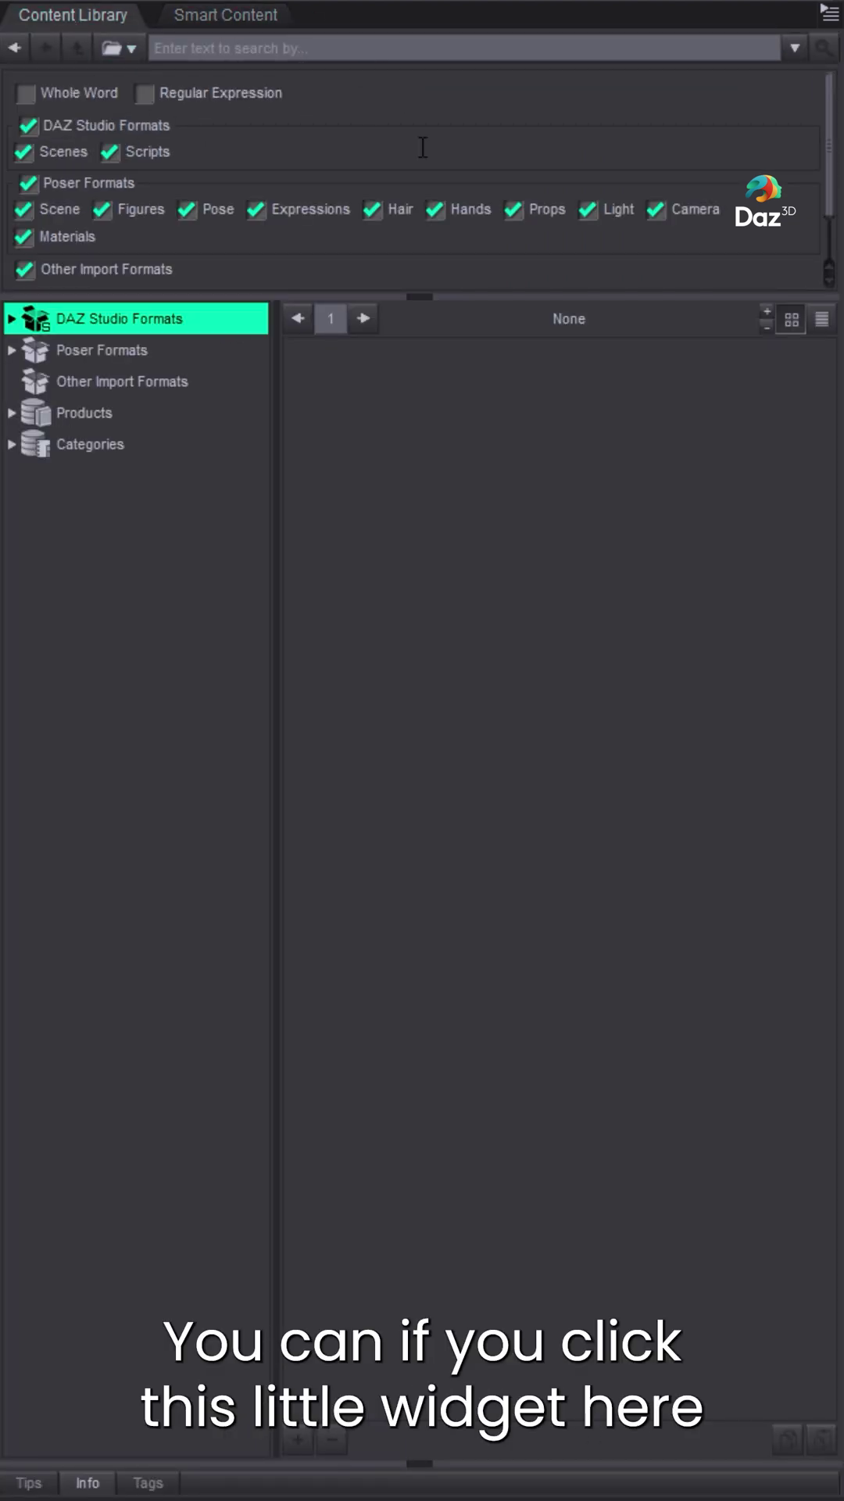
pyautogui.click(430, 313)
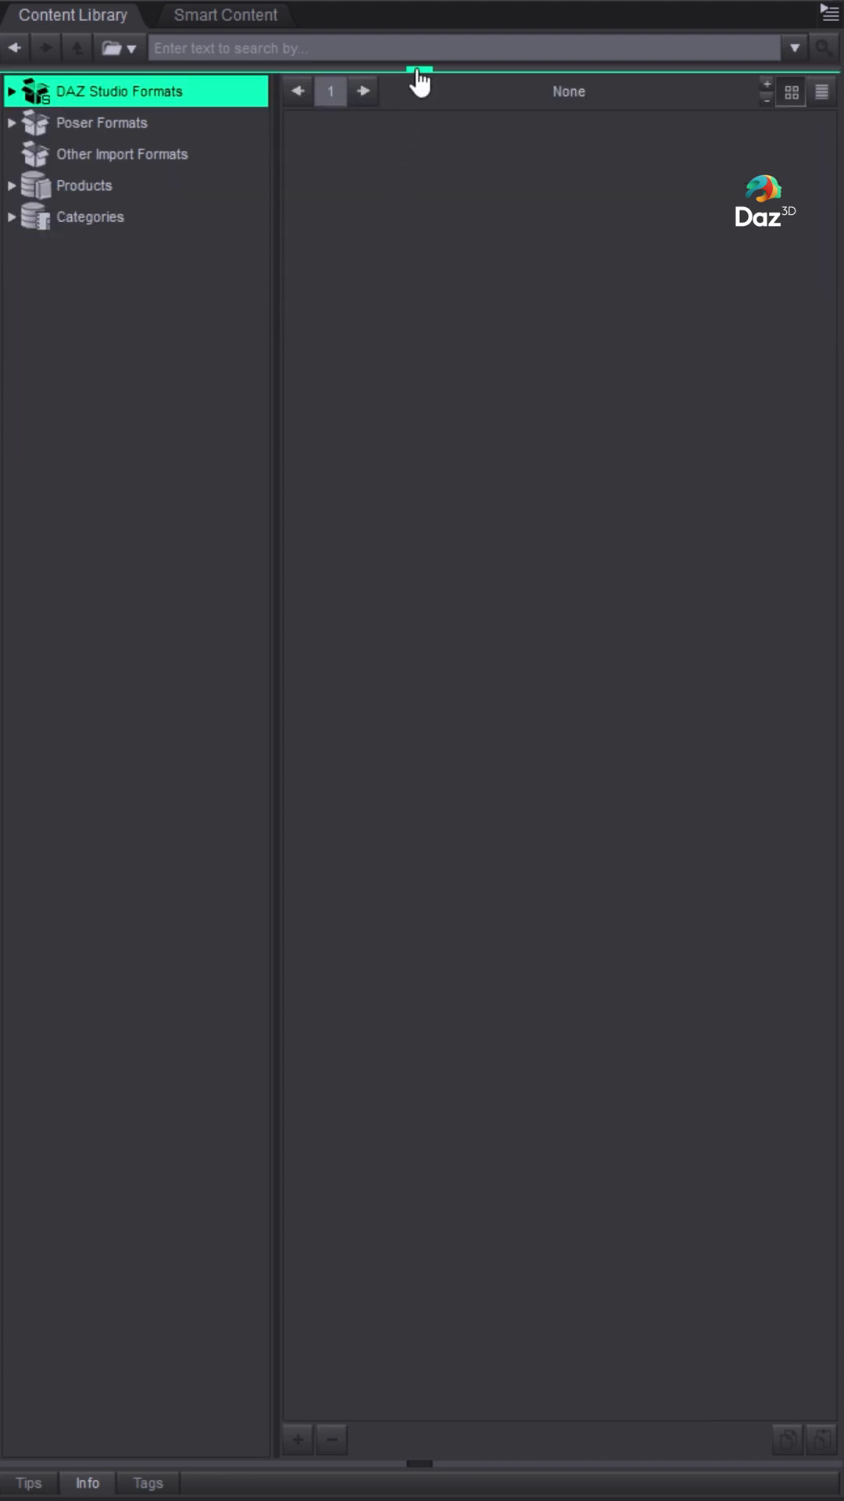
pyautogui.click(419, 70)
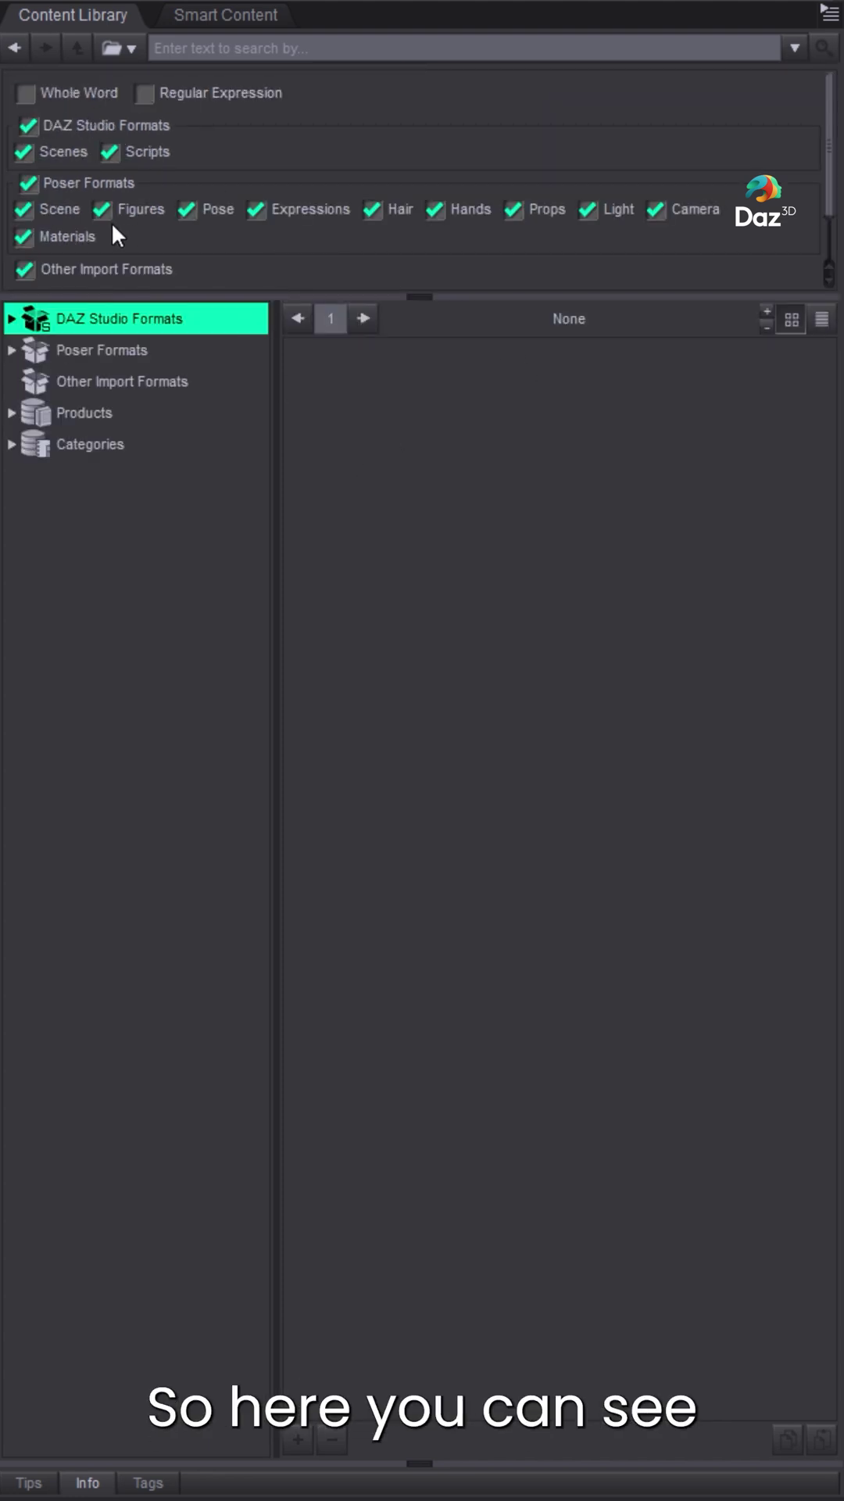
# Step: Switch the Scripts and Poser Formats search filters off and back on
pyautogui.click(109, 152)
pyautogui.click(110, 152)
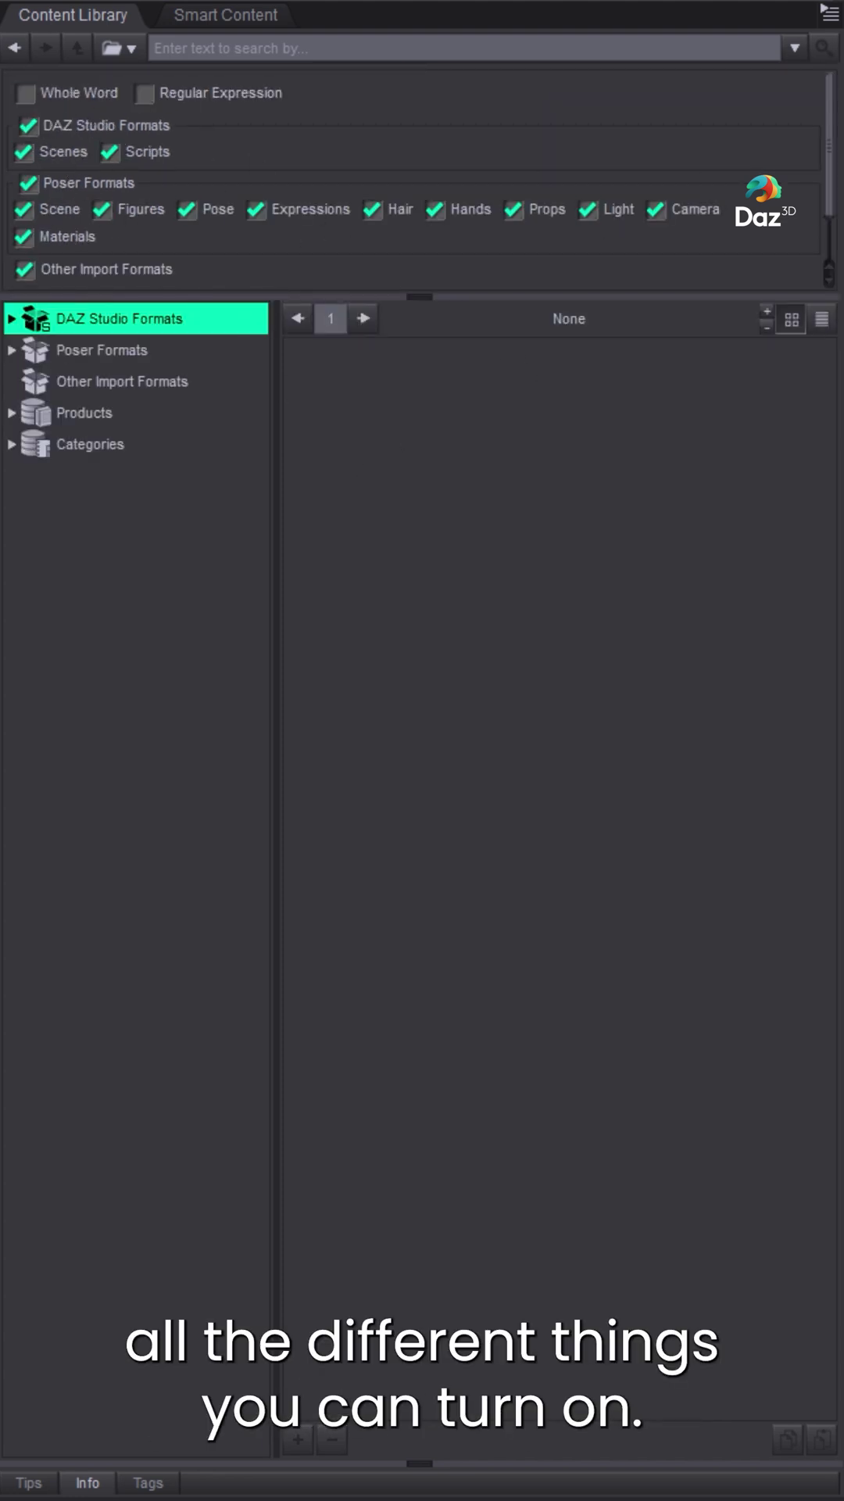
pyautogui.click(30, 181)
pyautogui.click(30, 180)
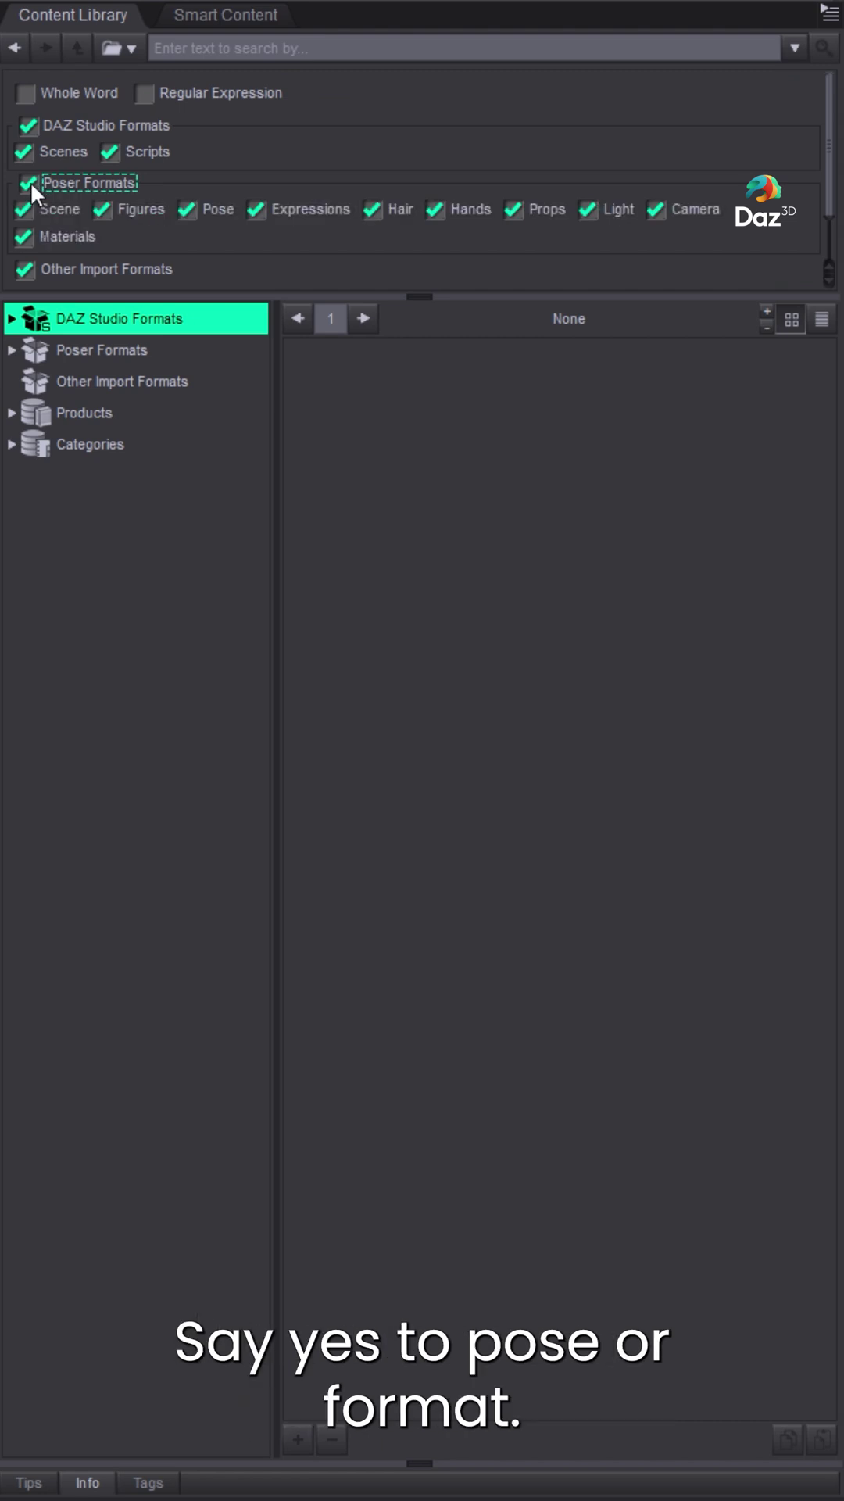
# Step: Set the Content Library search to the advanced database mode and reduce the height of its filter options area
pyautogui.click(114, 50)
pyautogui.click(166, 105)
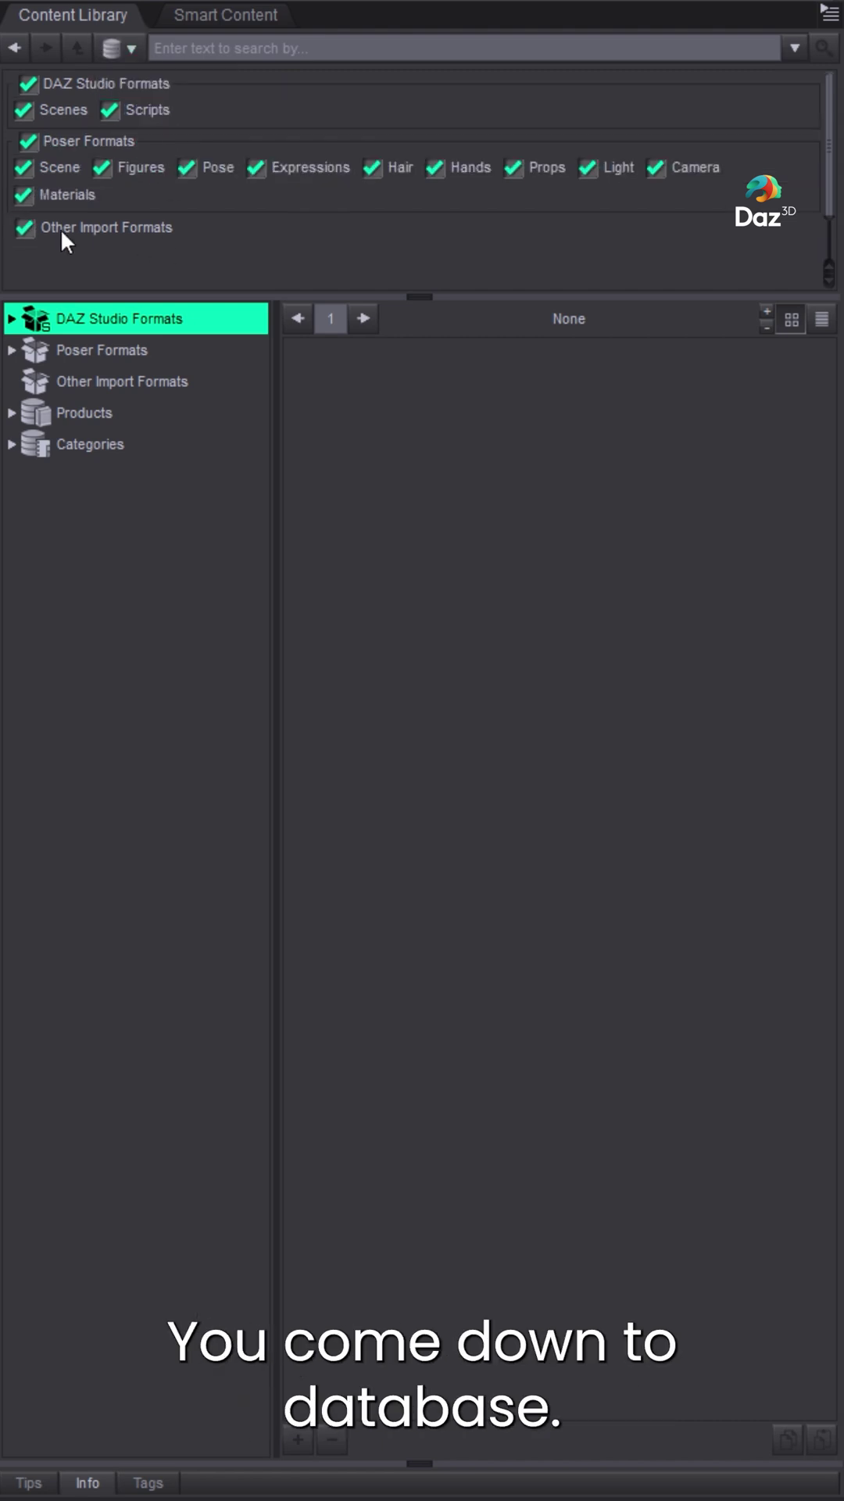
pyautogui.click(114, 48)
pyautogui.click(159, 138)
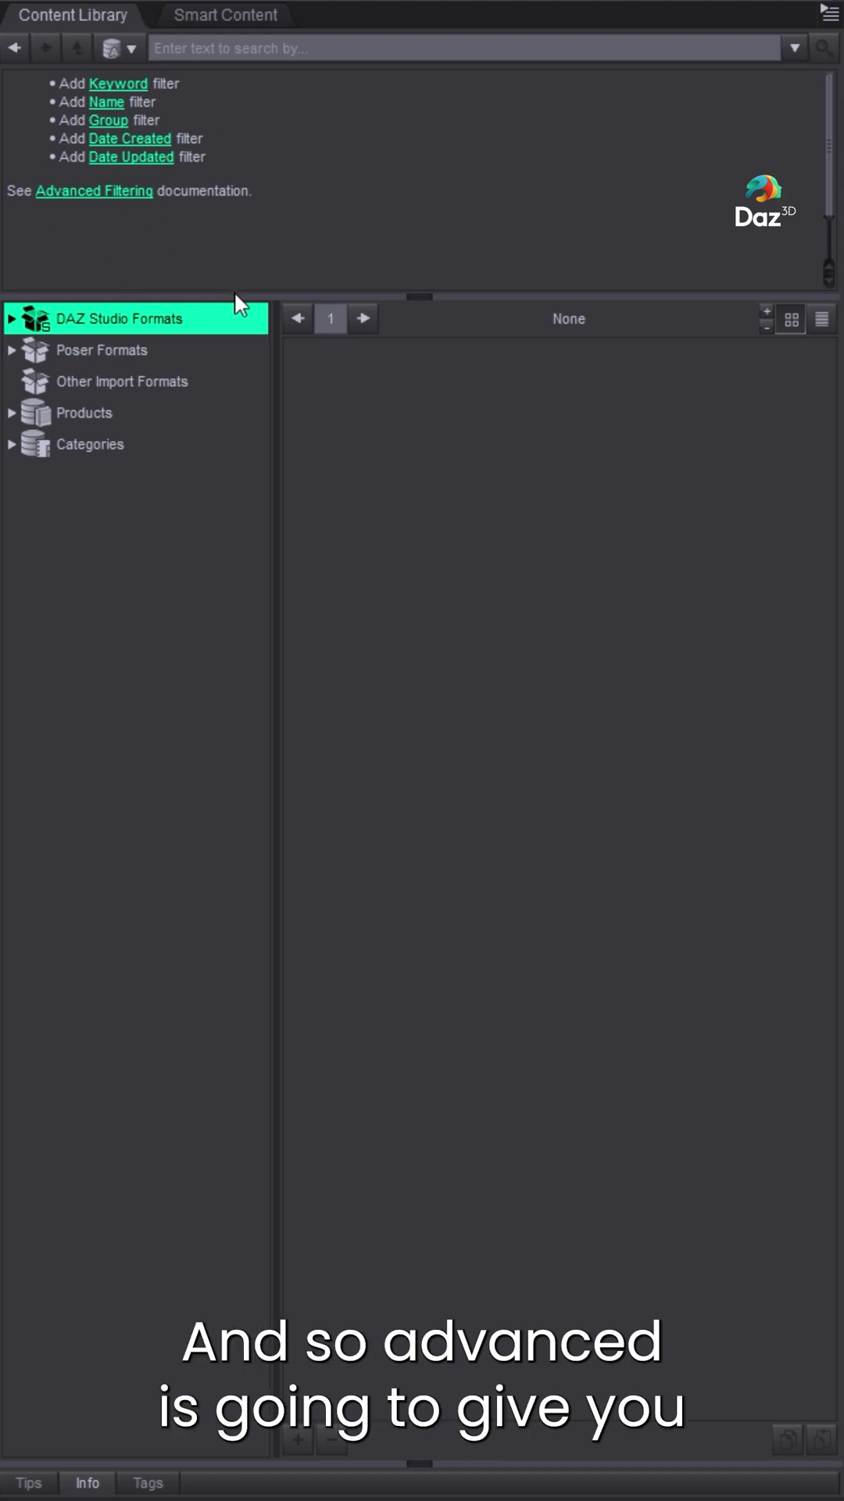
pyautogui.moveTo(234, 296); pyautogui.dragTo(198, 233)
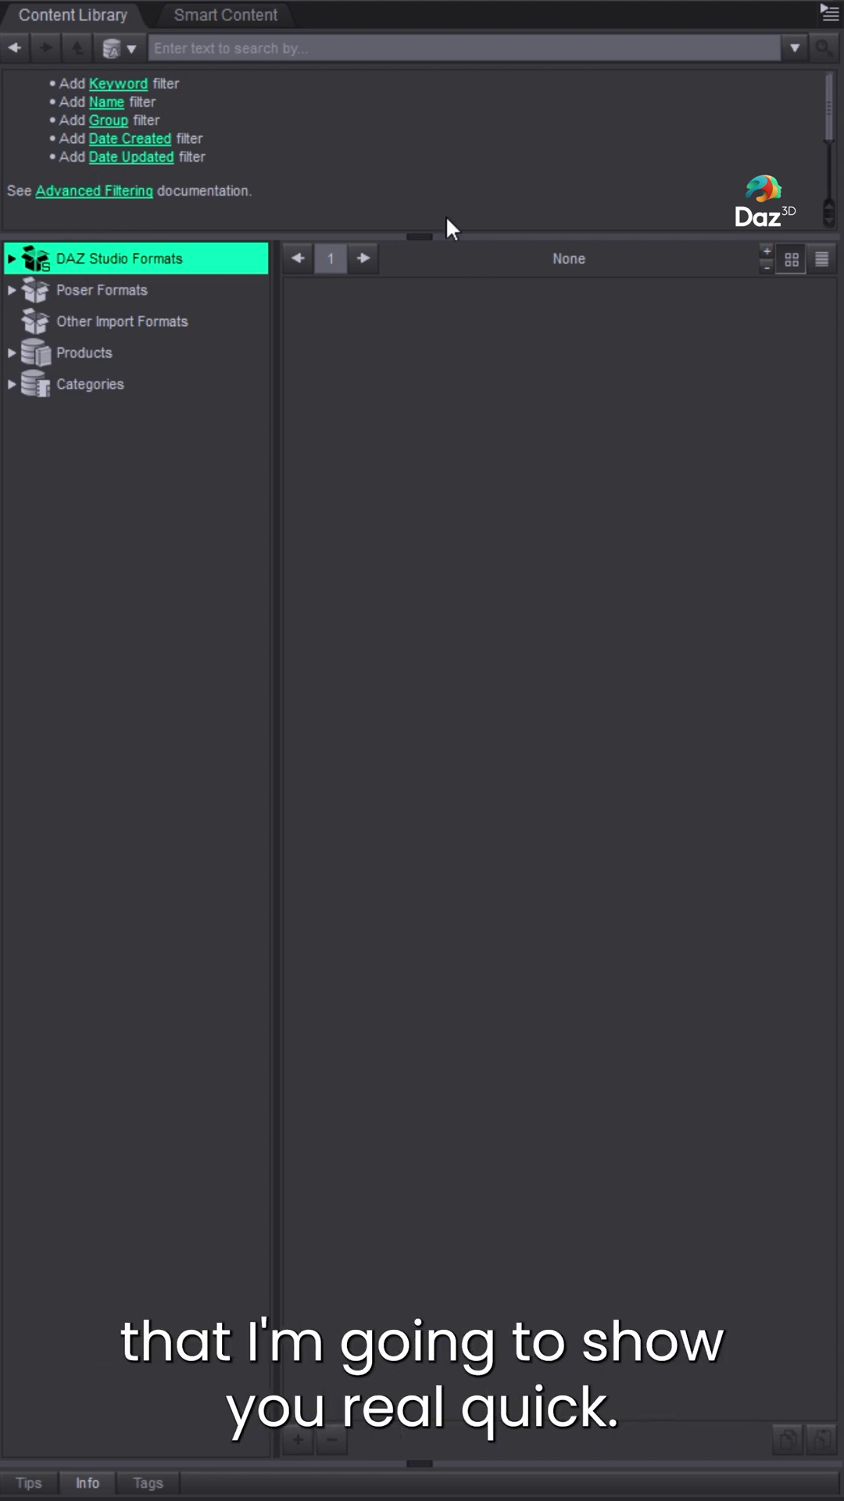
# Step: Try a sku:: filter in Smart Content's files, then clear it and return to the Content Library
pyautogui.click(213, 23)
pyautogui.click(276, 87)
pyautogui.write('s')
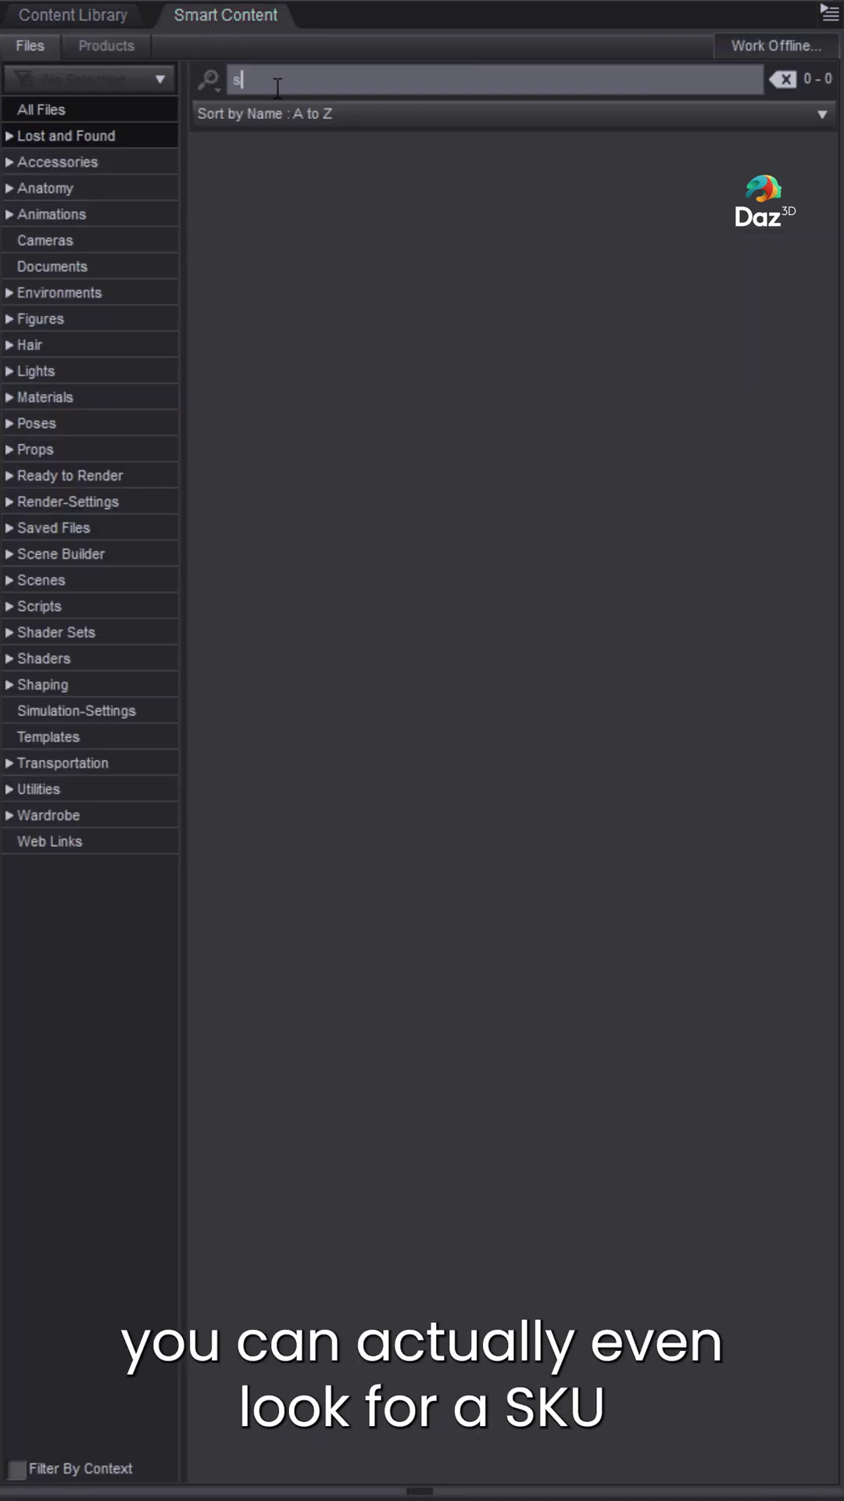
pyautogui.write('ku::')
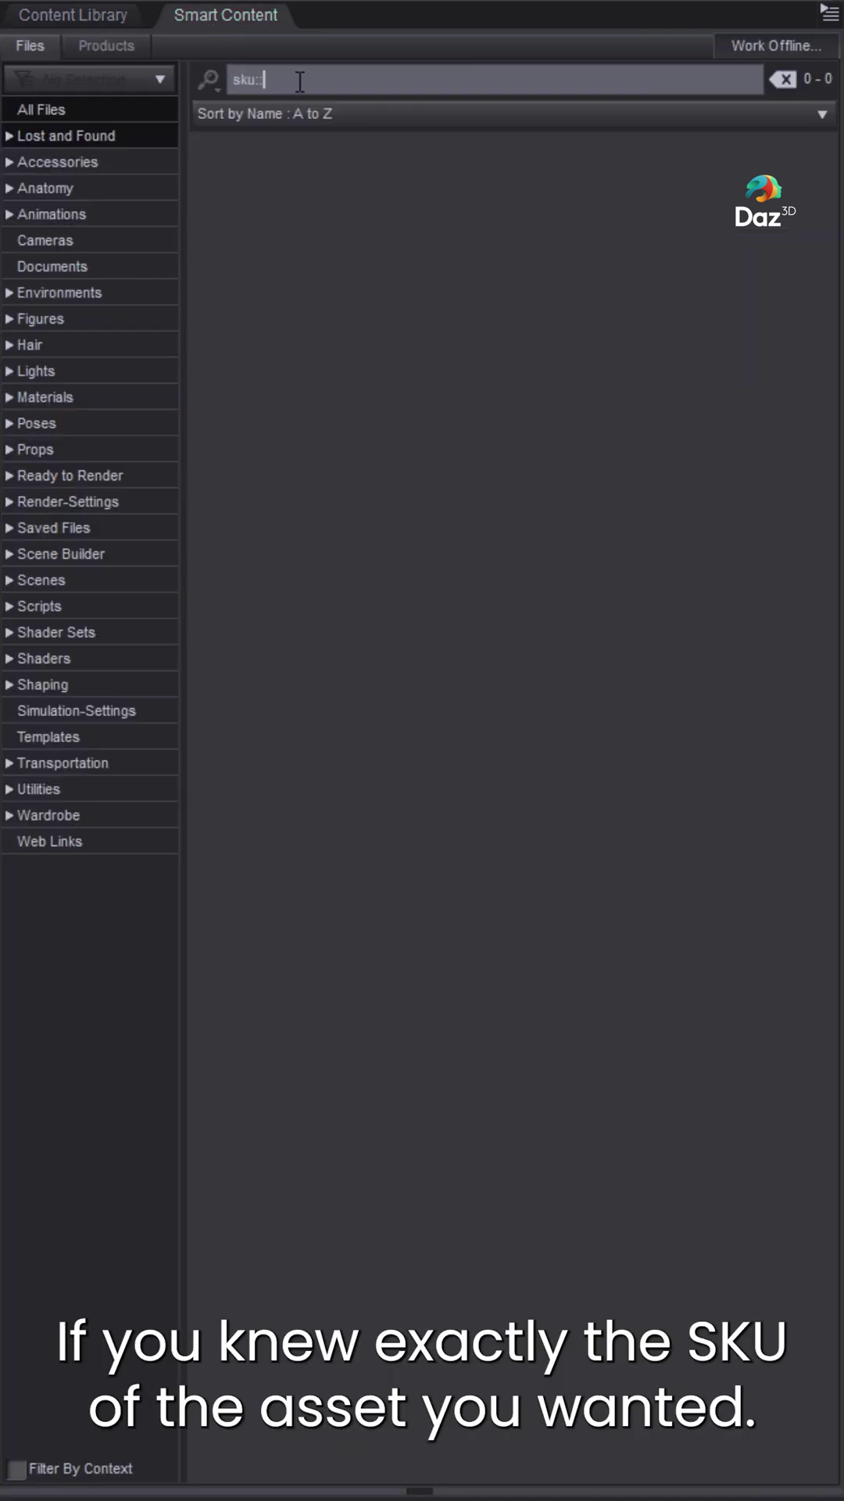
pyautogui.moveTo(299, 81); pyautogui.dragTo(162, 76)
pyautogui.press('BackSpace')
pyautogui.click(78, 16)
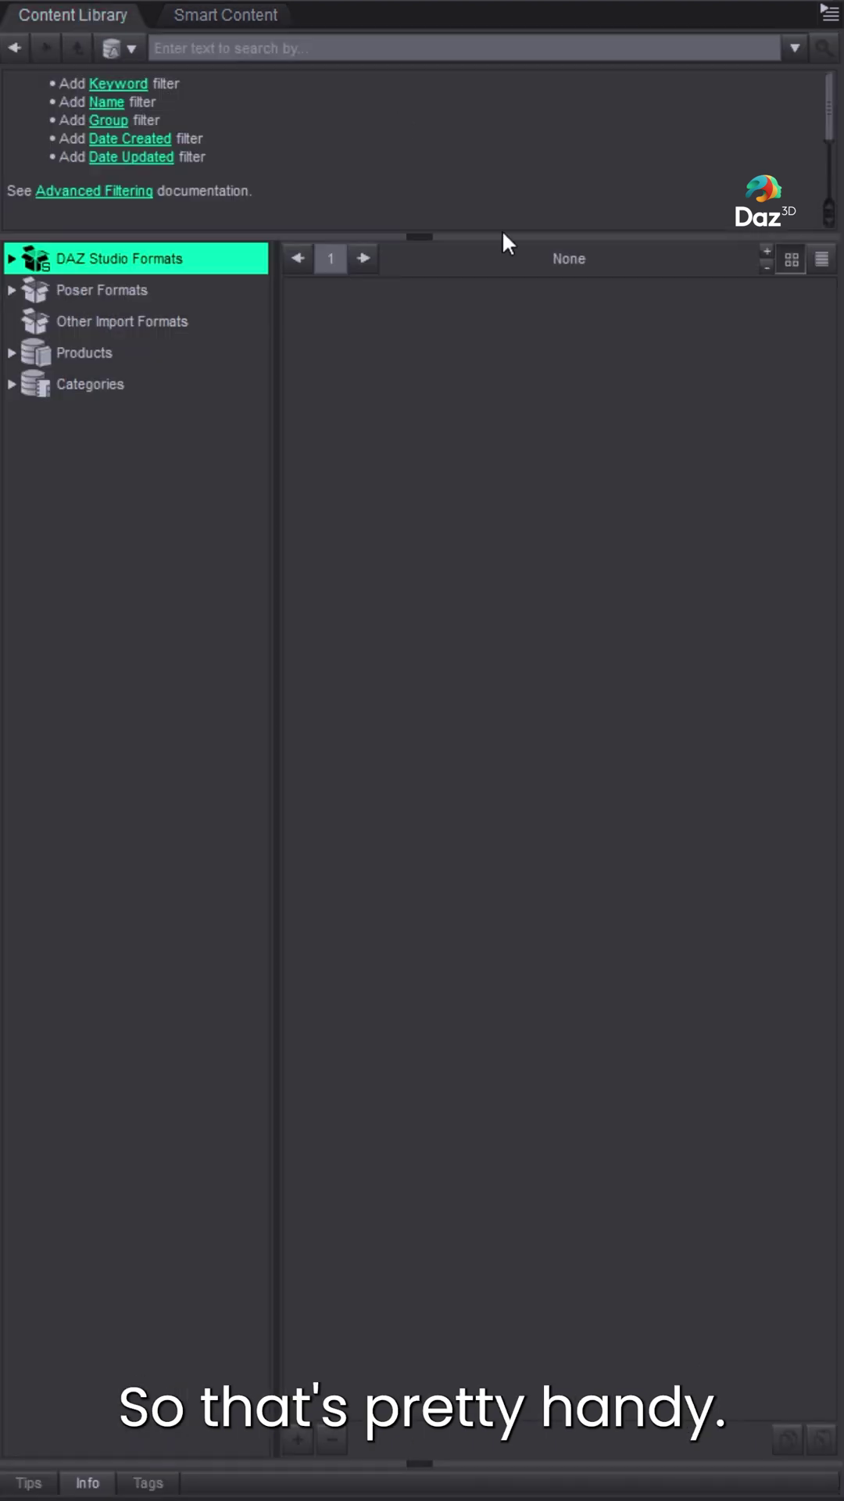
# Step: Try the Keyword, Name, Group, Date Created and Date Updated filters one after another in the Content Library search
pyautogui.click(358, 49)
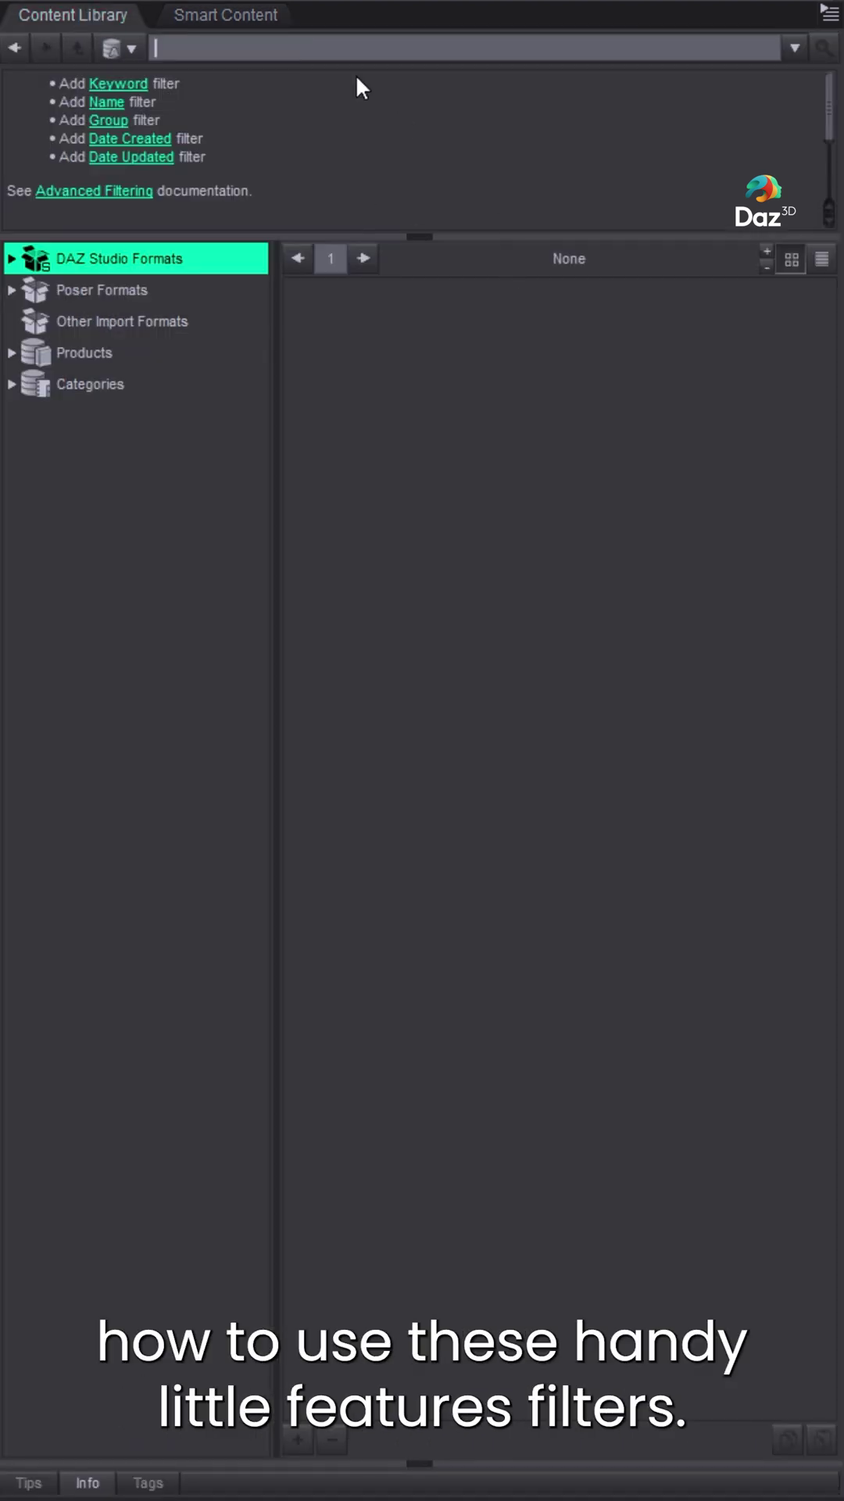
pyautogui.click(118, 83)
pyautogui.click(108, 102)
pyautogui.click(125, 122)
pyautogui.click(152, 141)
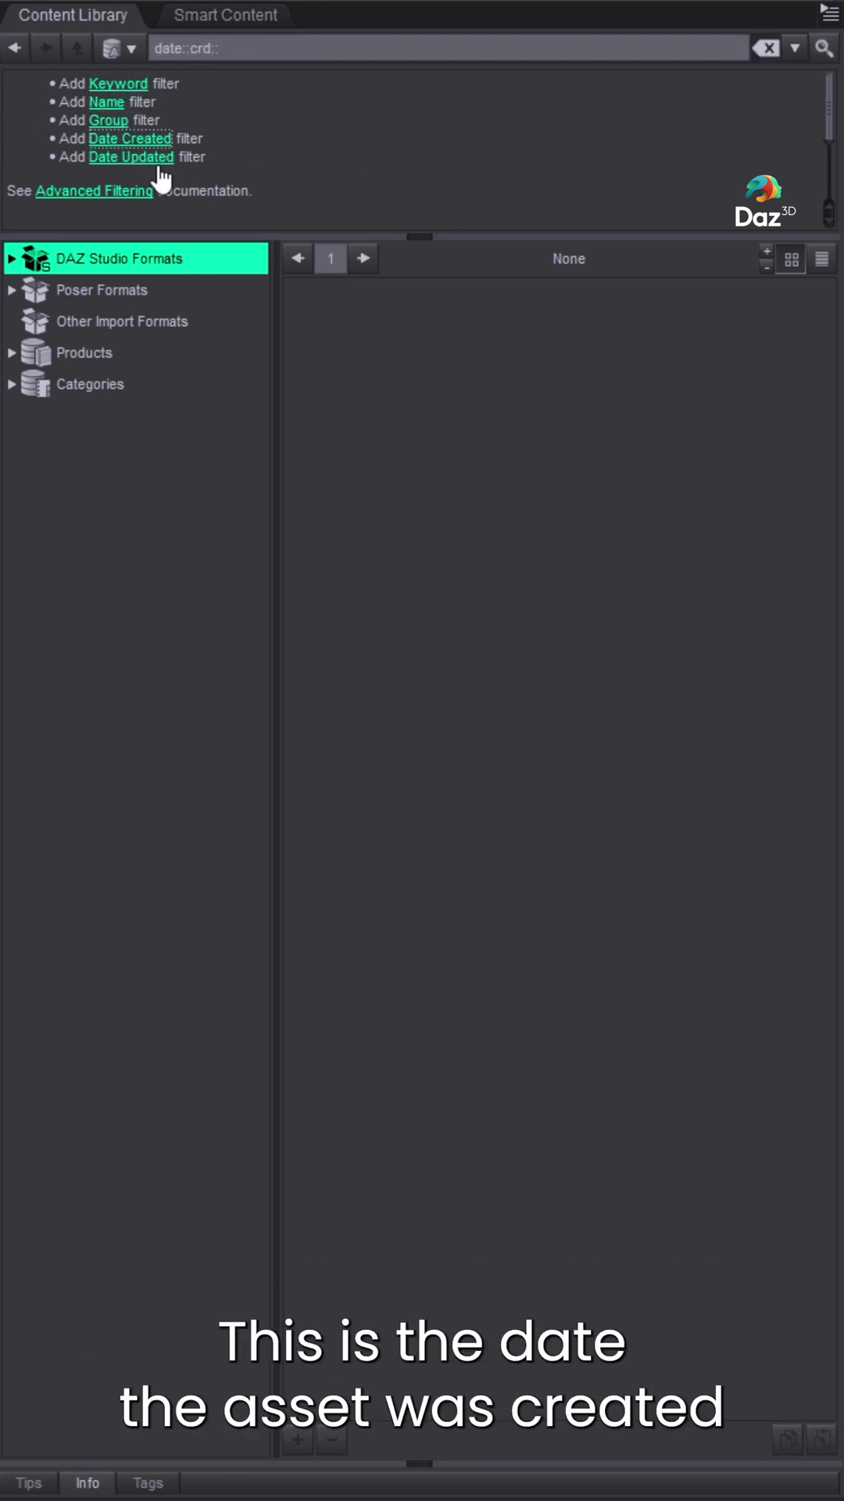
pyautogui.click(156, 158)
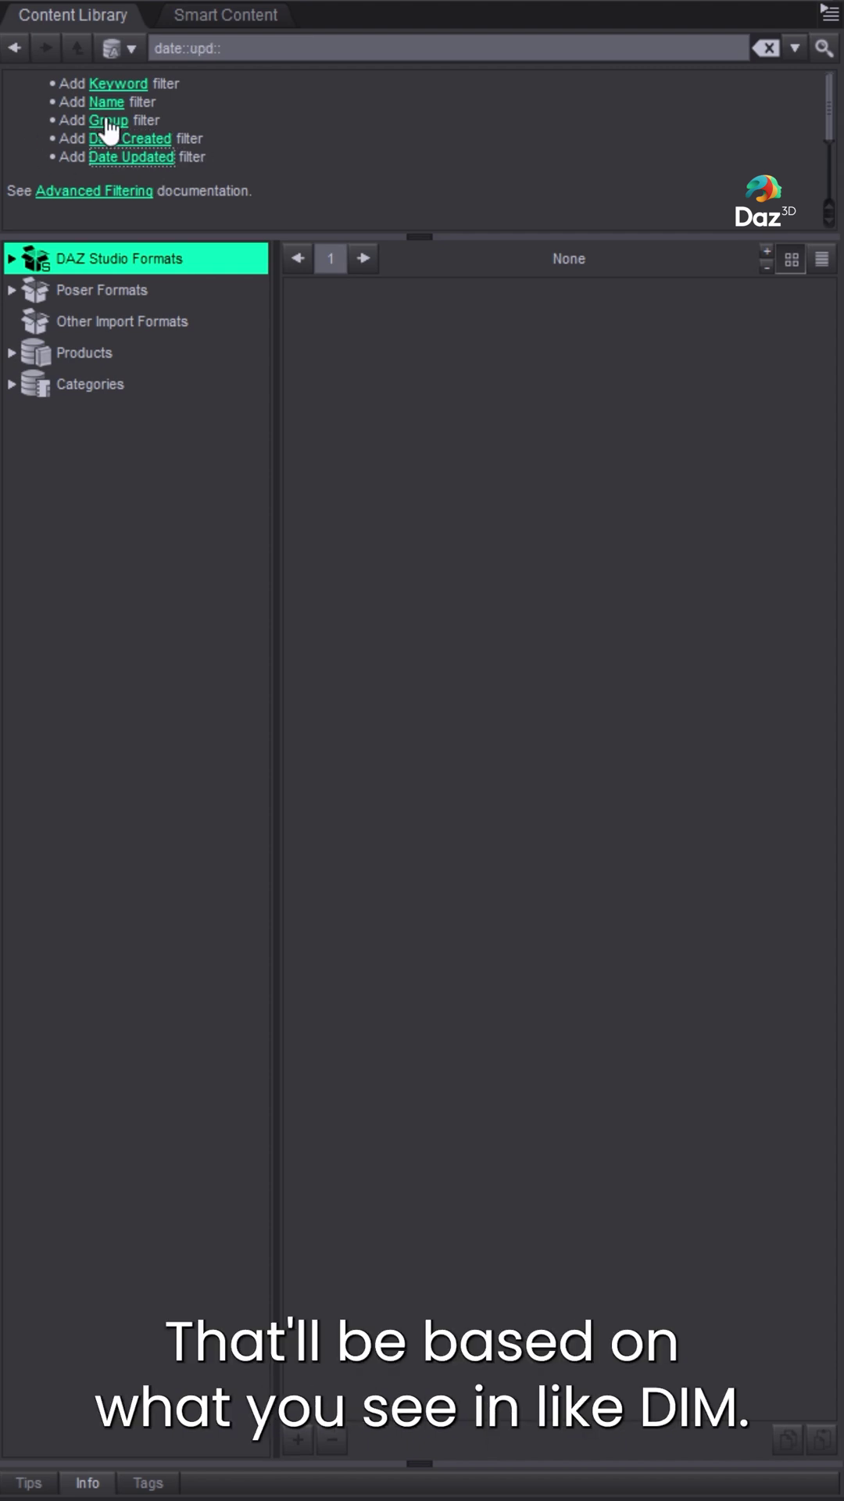
# Step: Start an advanced search query with the Keyword filter key::"genesis 9"
pyautogui.click(116, 85)
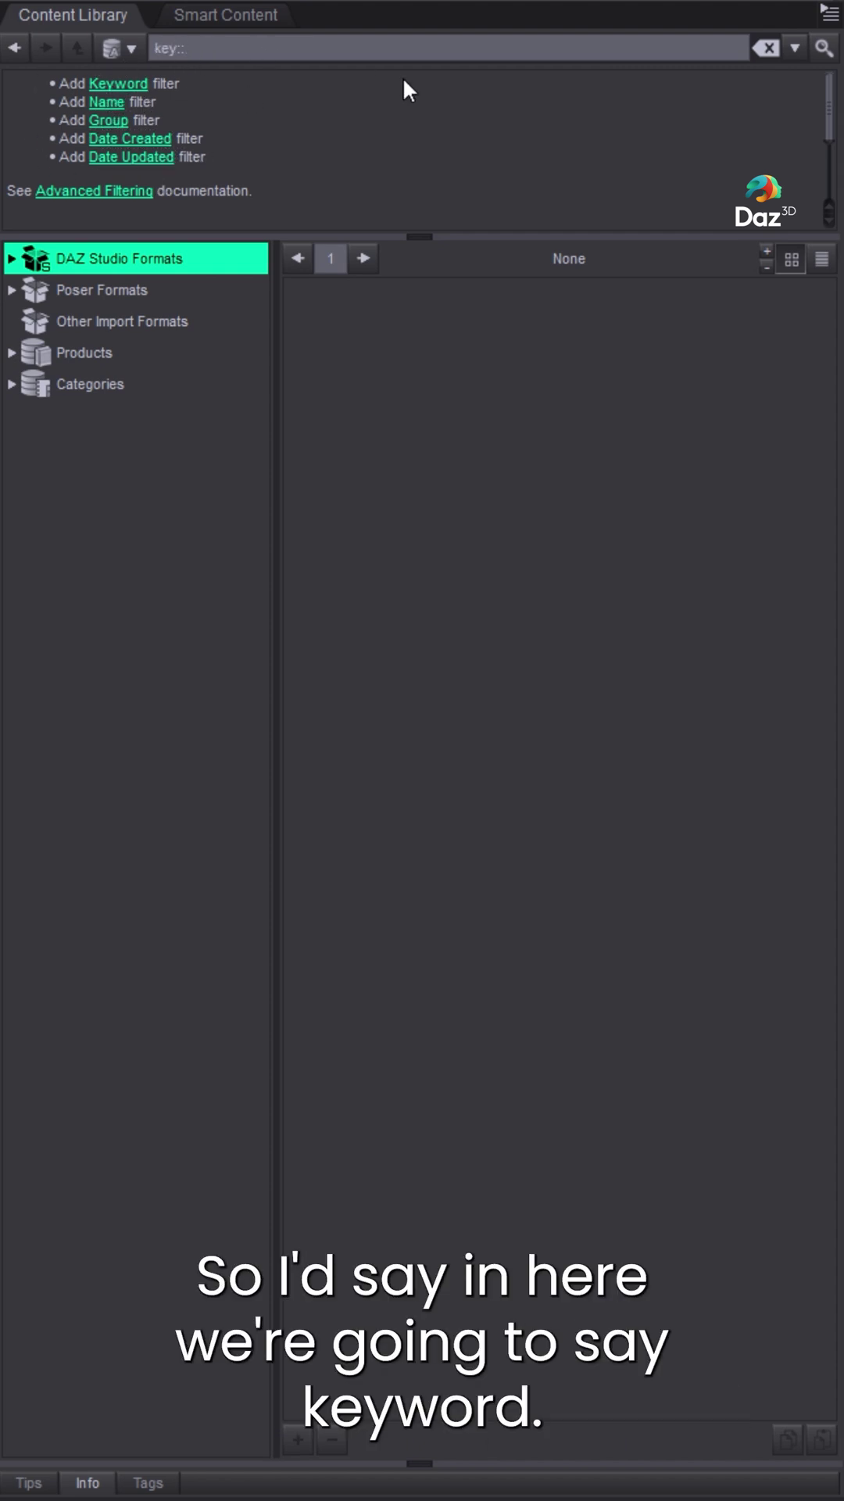
pyautogui.write('"gen')
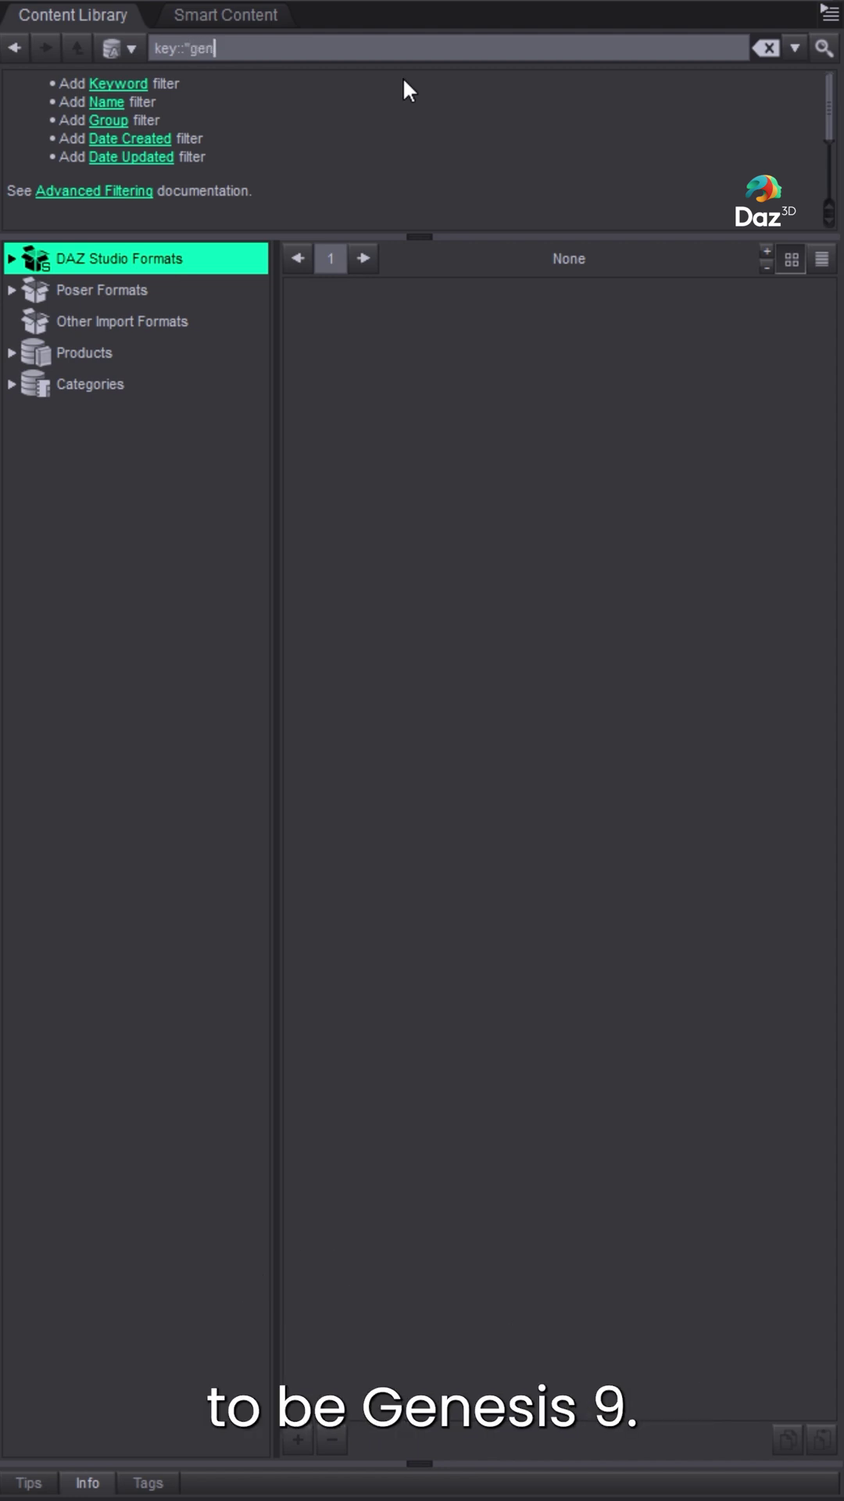
pyautogui.write('esis 9')
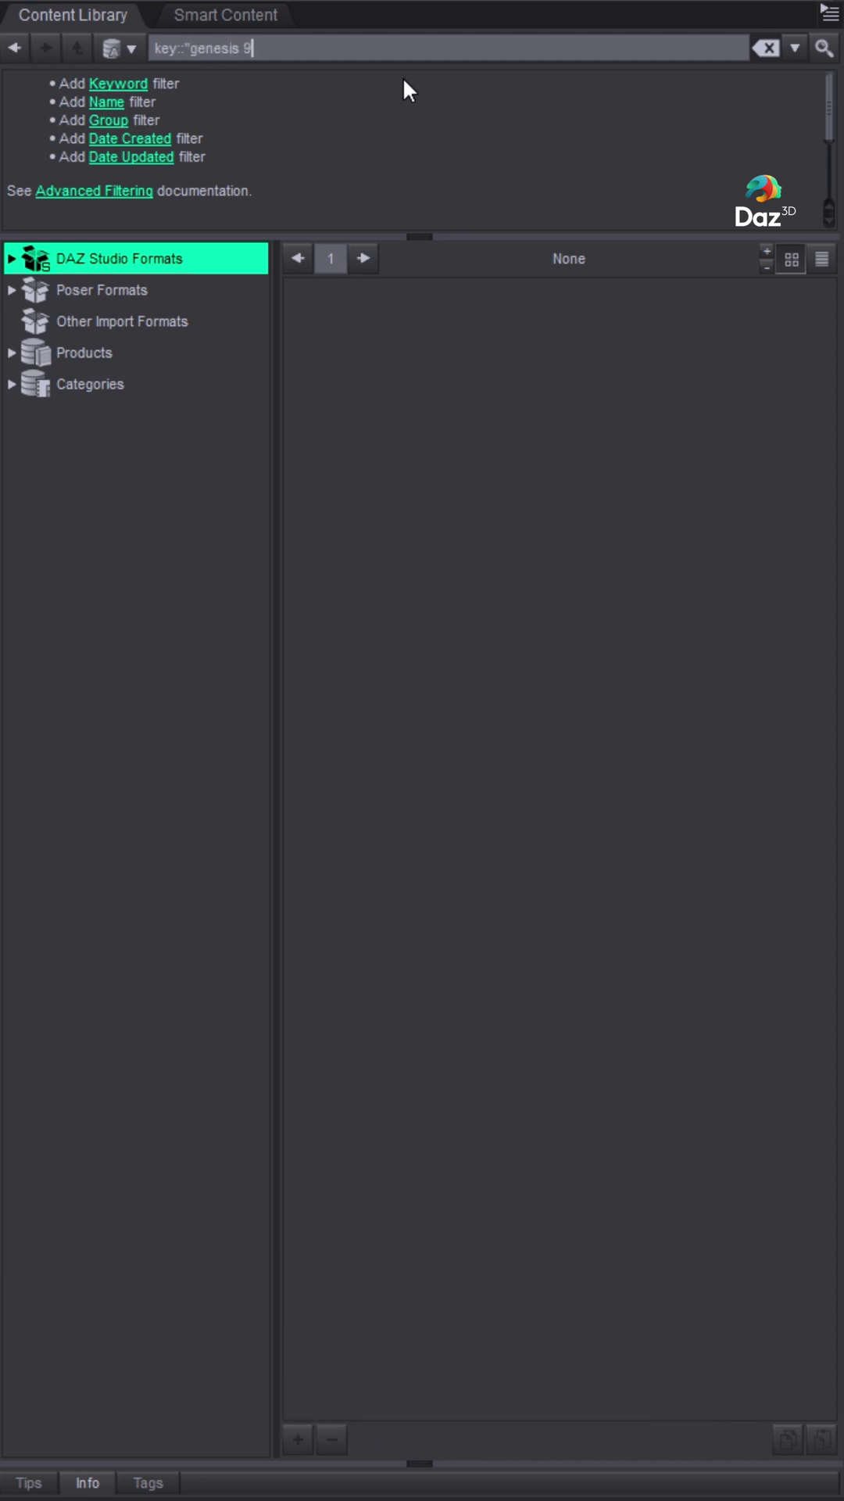
# Step: Append the Name filter && name::"ball cap" to the query and run the search
pyautogui.keyDown('ctrl'); pyautogui.click(110, 105); pyautogui.keyUp('ctrl')
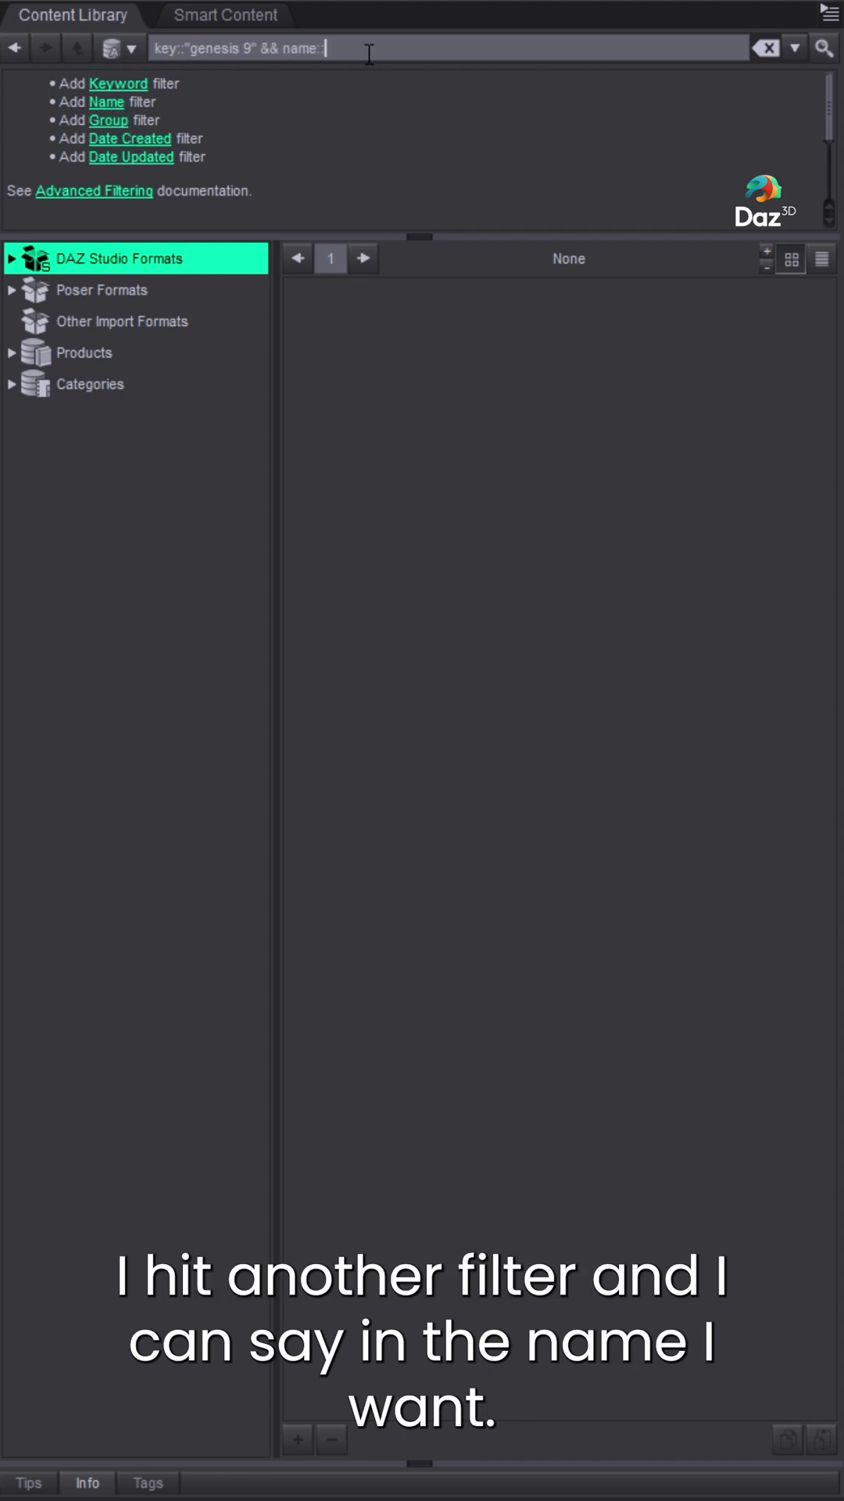
pyautogui.write('"bakk')
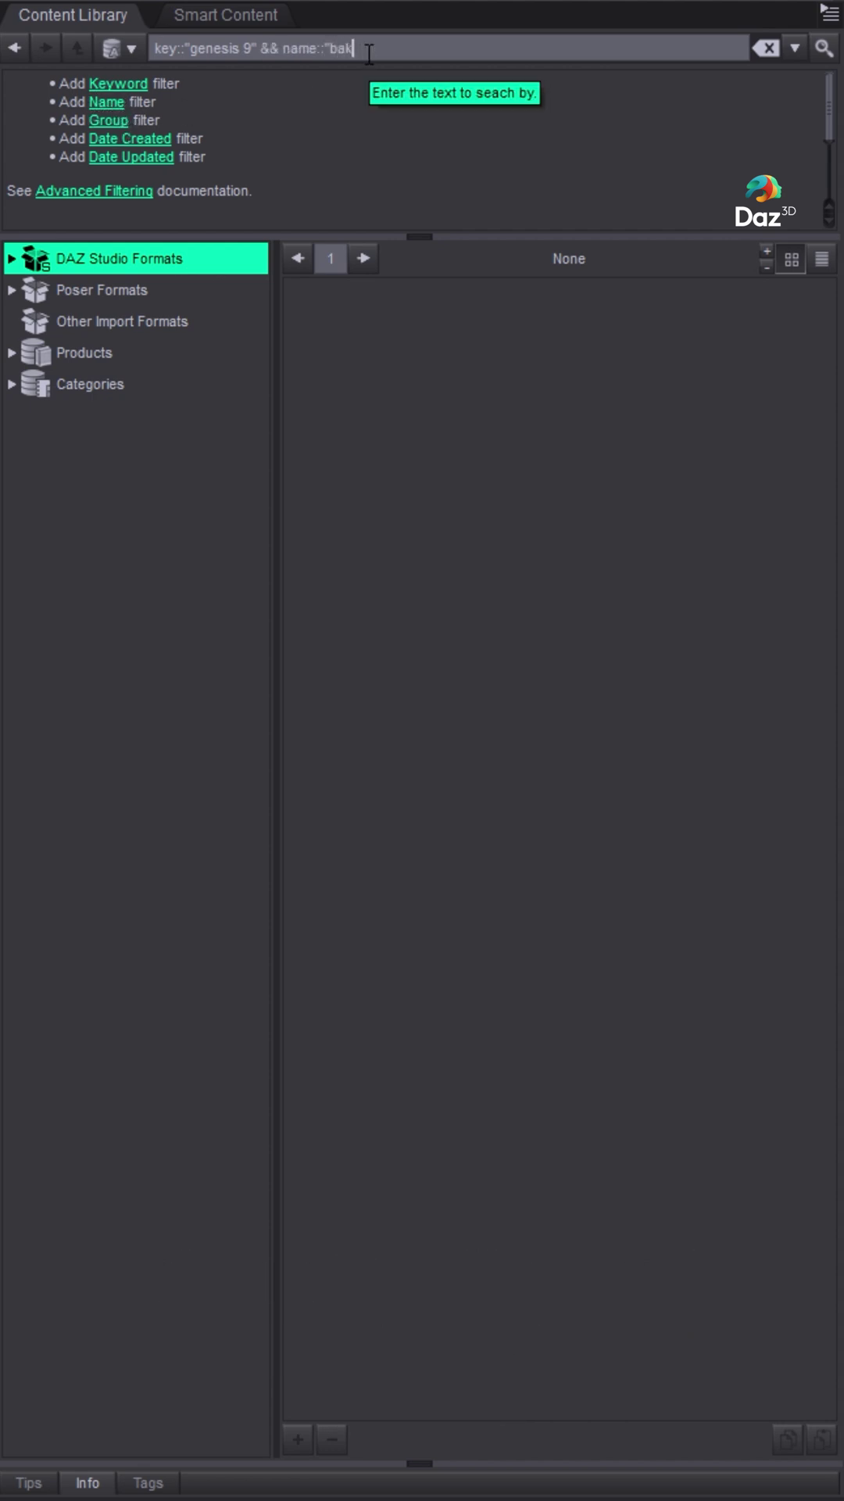
pyautogui.press('BackSpace')
pyautogui.write('ll cap')
pyautogui.press('Return')
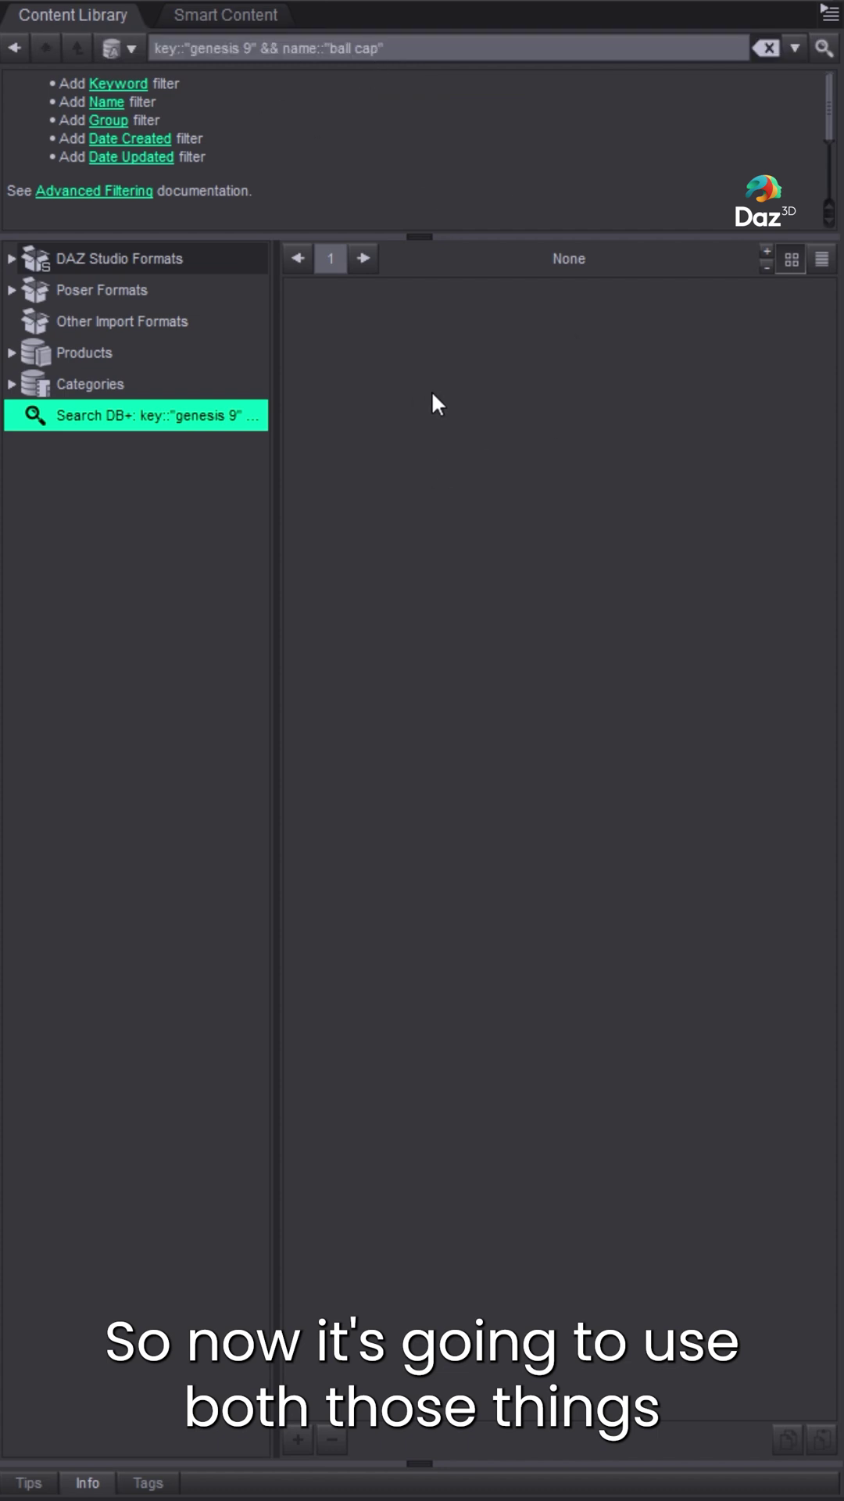
# Step: Change the keyword in the query to "wardrobe" and run the search again
pyautogui.moveTo(240, 48); pyautogui.dragTo(194, 49)
pyautogui.write('wardrov')
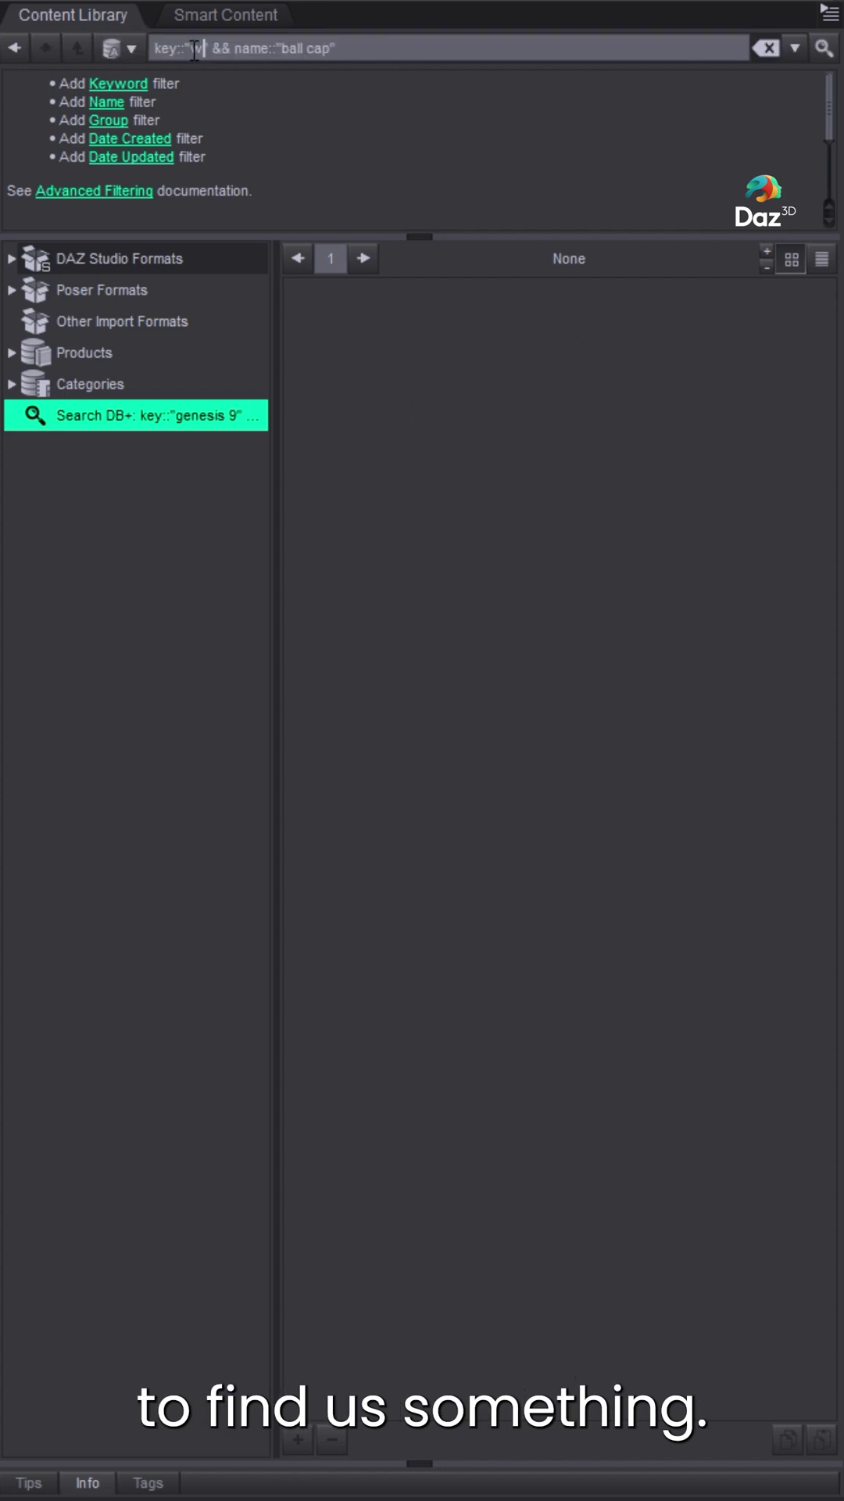
pyautogui.press('BackSpace')
pyautogui.write('be')
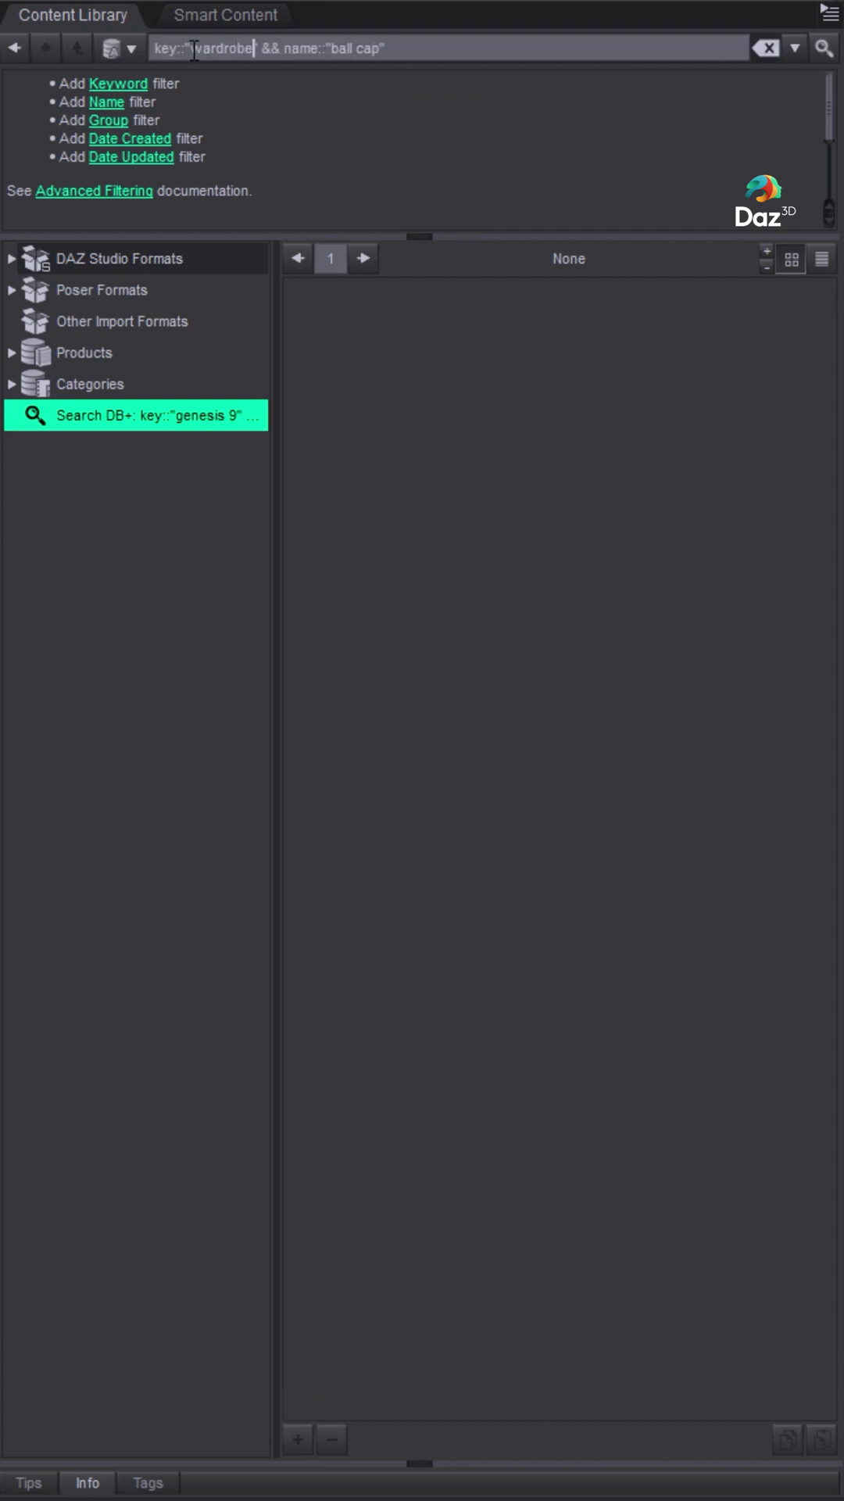
pyautogui.press('Return')
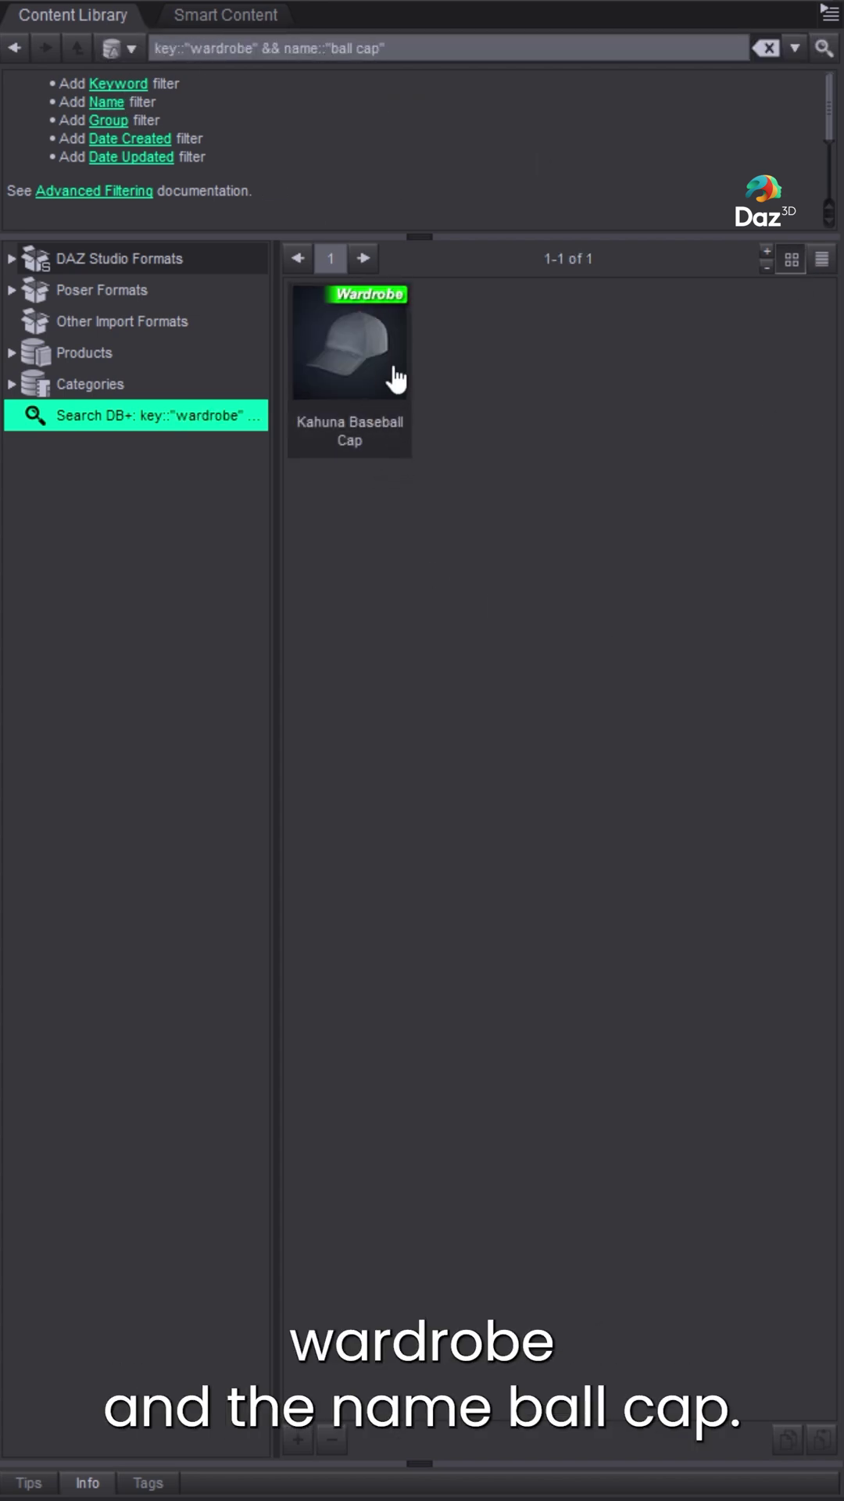
# Step: Clear the Content Library search text and open the Add License Tag(s) action for the Kahuna Baseball Cap asset
pyautogui.click(766, 49)
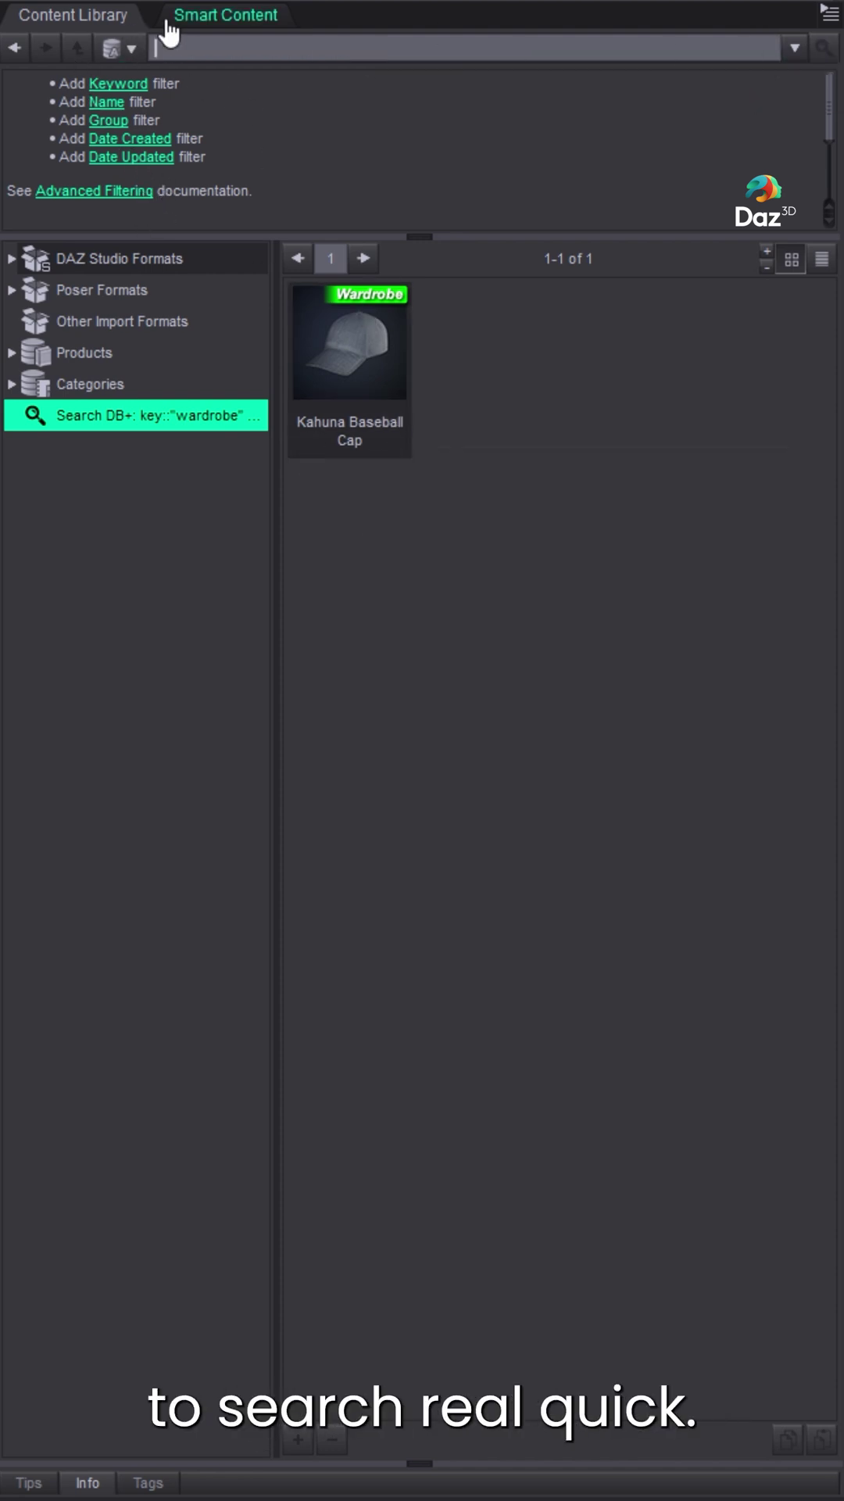
pyautogui.click(362, 377)
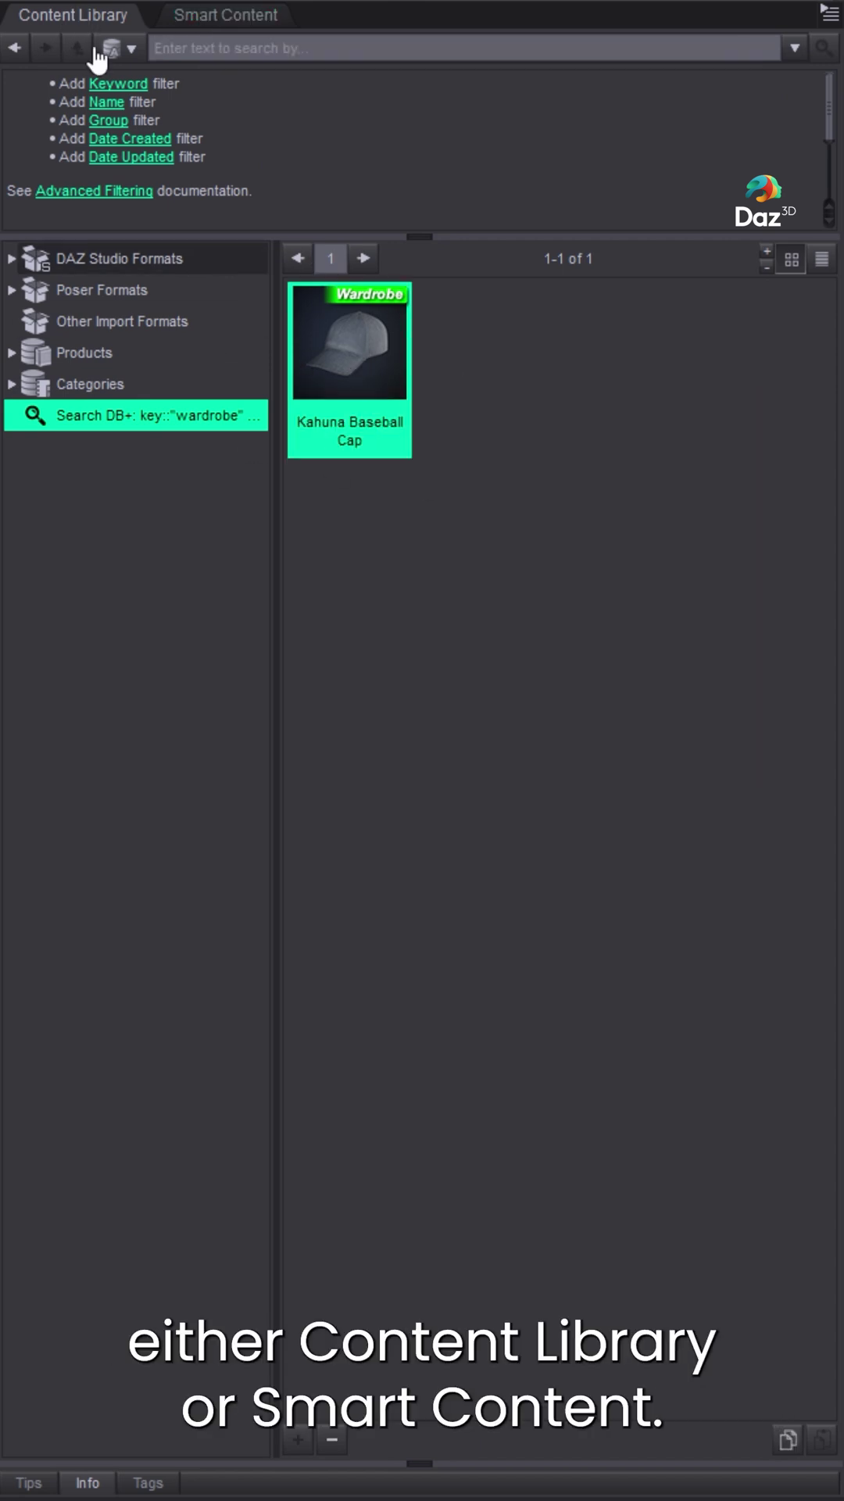
pyautogui.rightClick(369, 333)
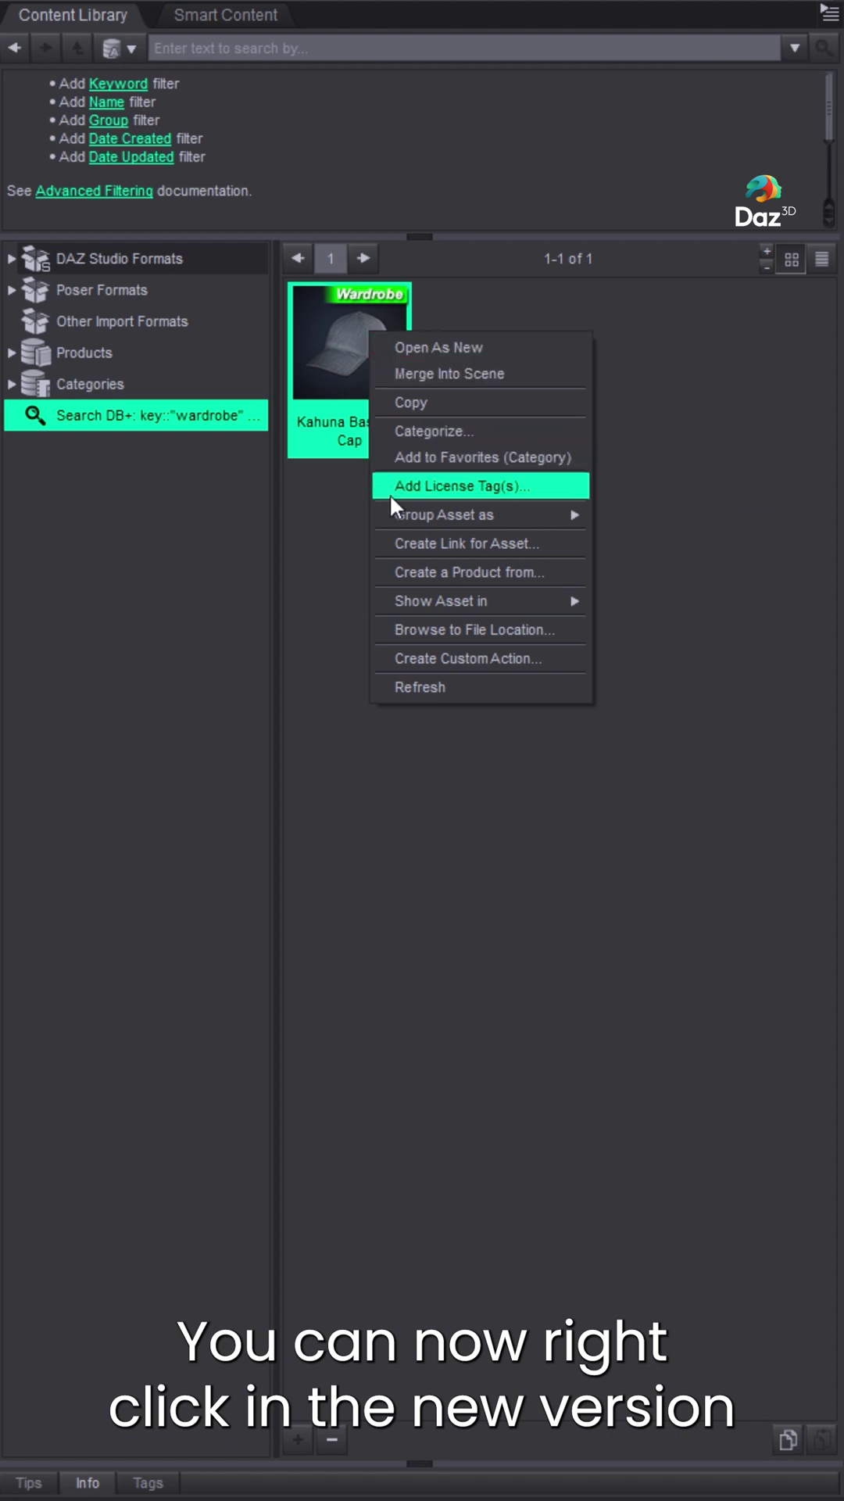
pyautogui.click(479, 490)
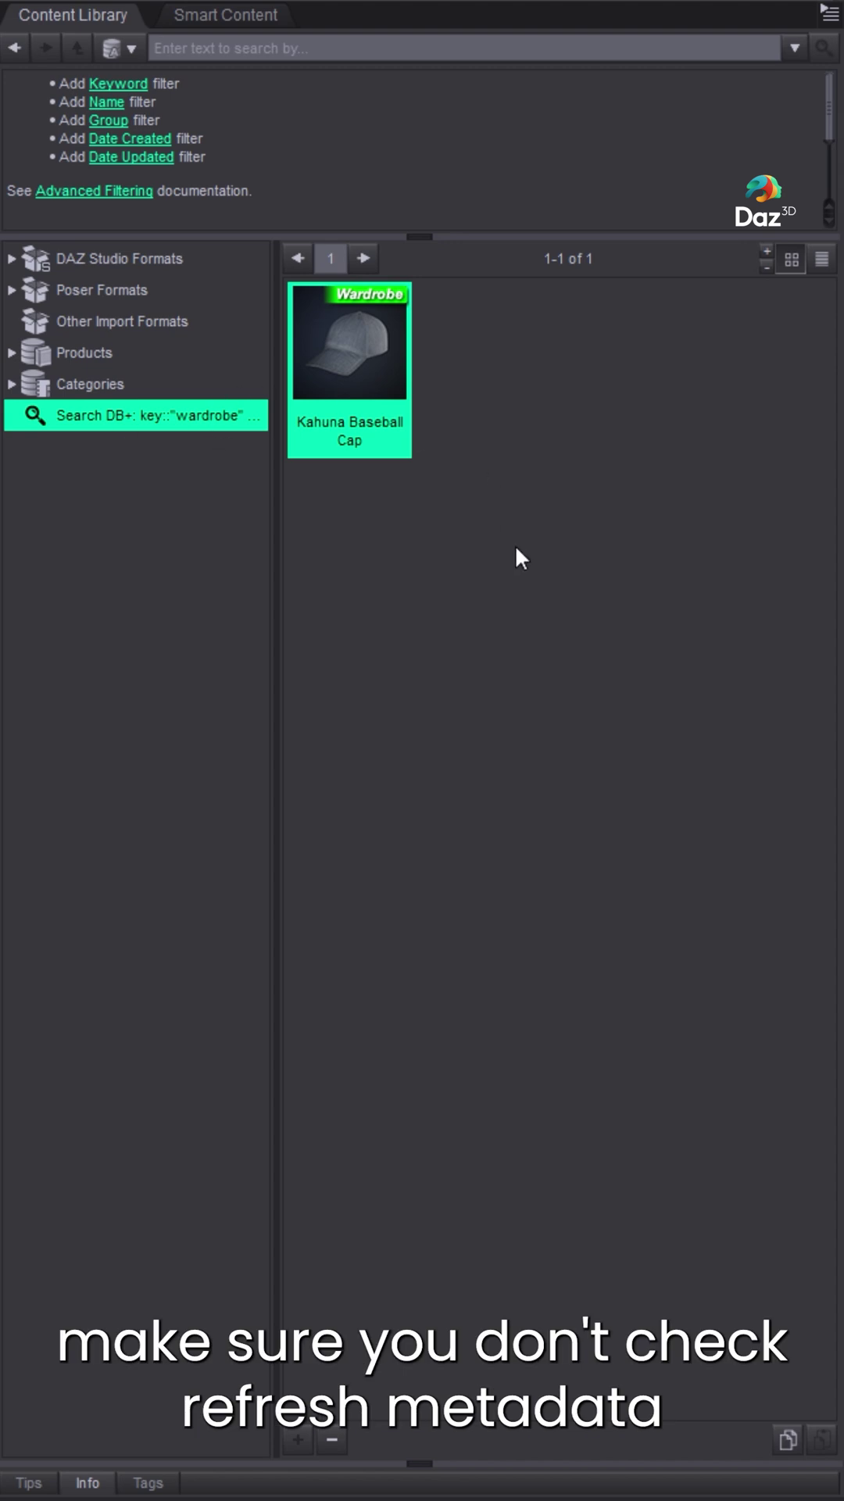
pyautogui.click(430, 501)
pyautogui.click(372, 344)
pyautogui.rightClick(370, 349)
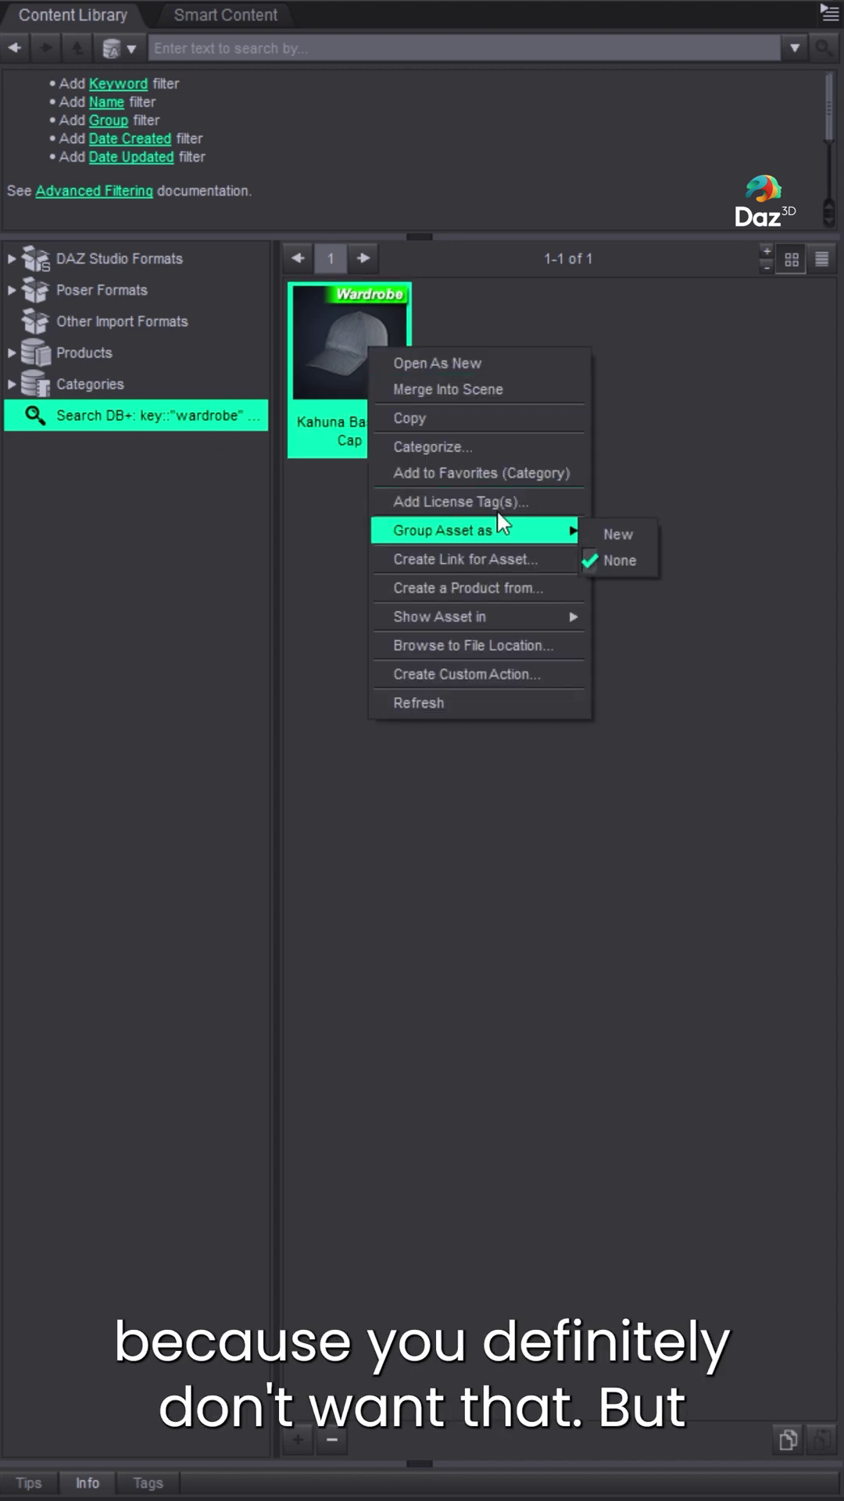
# Step: Show the Wardrobe files in Smart Content and select the spaceship jumpsuit, 3DU Aurora 00 outfit, sporty loose tanktop and crop T-shirt together
pyautogui.click(205, 17)
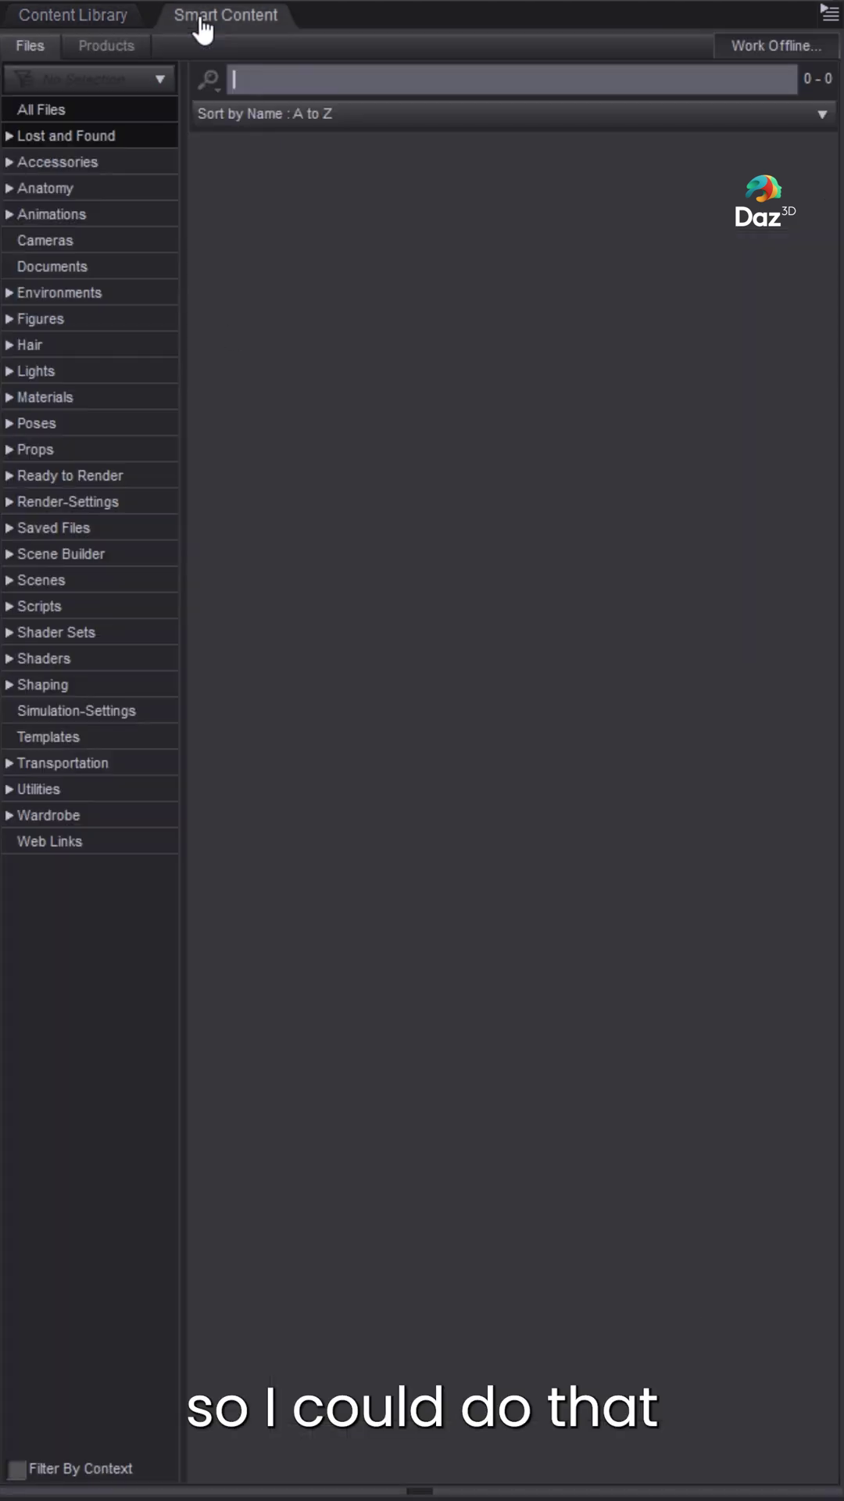
pyautogui.click(78, 816)
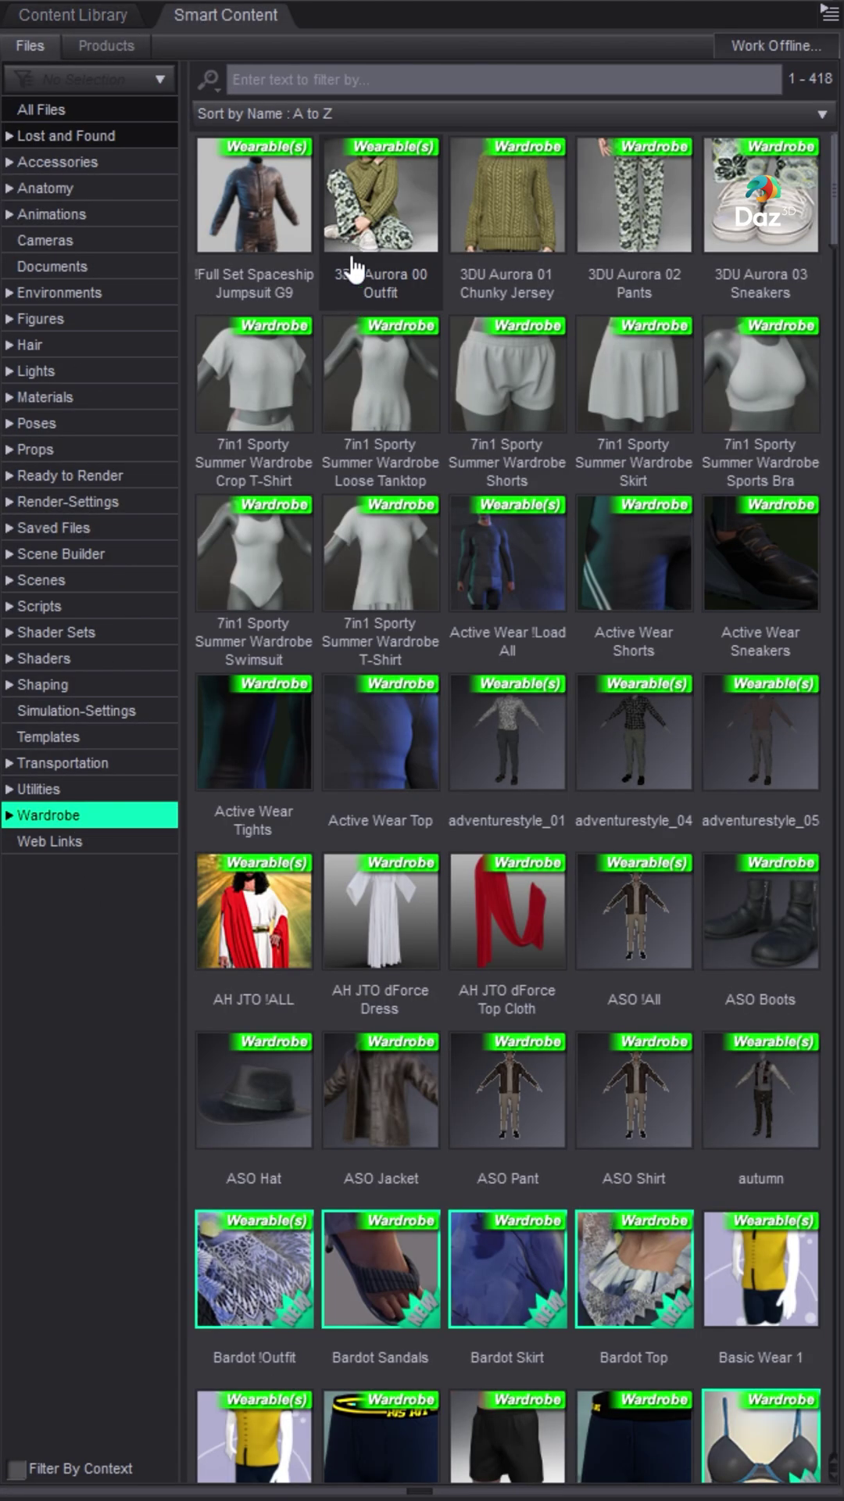
pyautogui.click(301, 262)
pyautogui.keyDown('ctrl'); pyautogui.click(399, 418); pyautogui.keyUp('ctrl')
pyautogui.keyDown('ctrl'); pyautogui.click(425, 222); pyautogui.keyUp('ctrl')
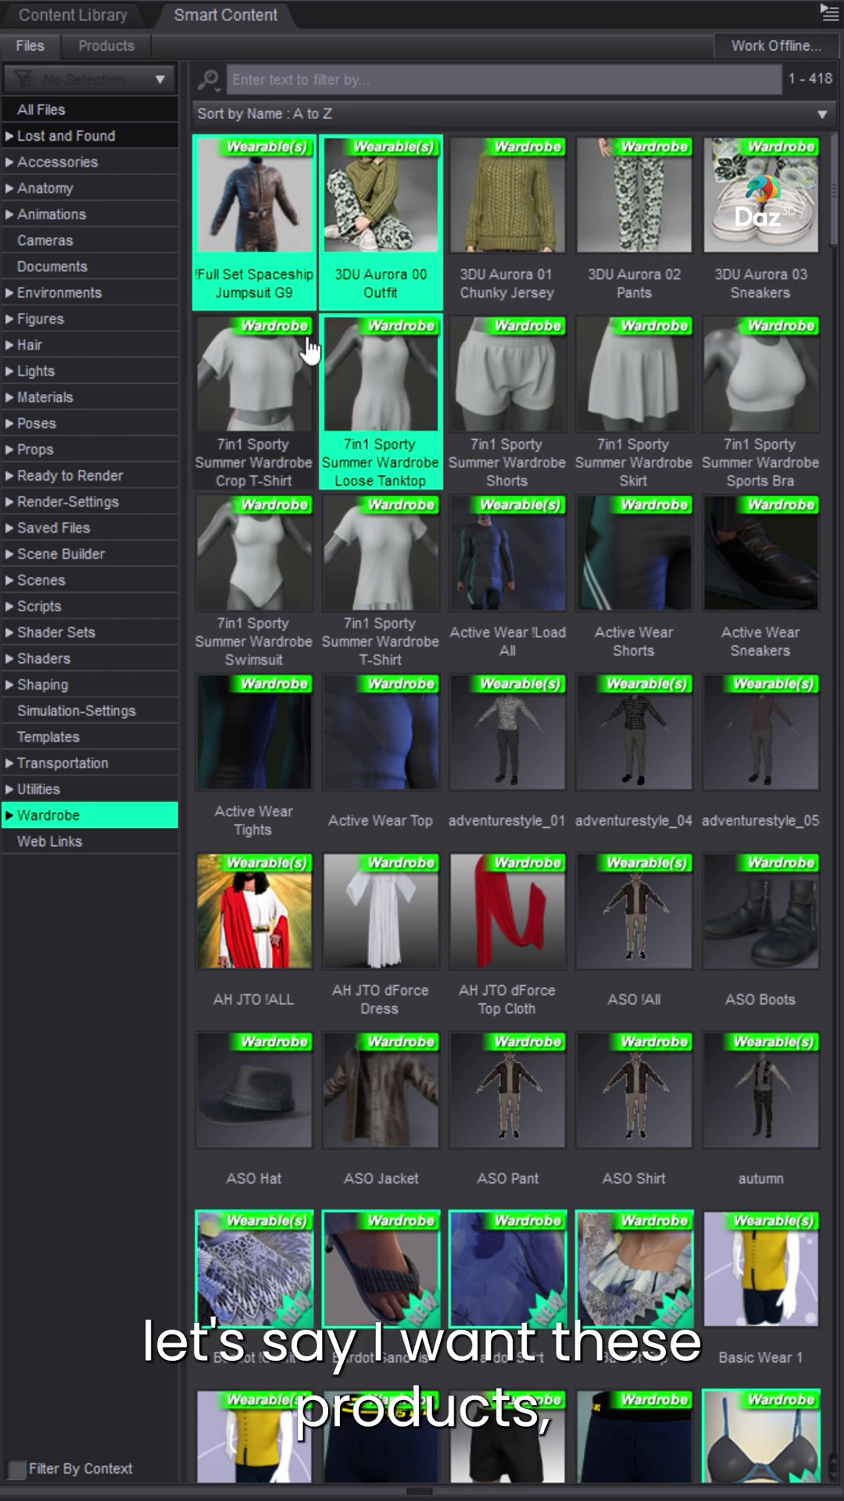
pyautogui.keyDown('ctrl'); pyautogui.click(254, 375); pyautogui.keyUp('ctrl')
# Step: Clear the name filter on the Wardrobe products and add license tags to Force Fields, Relentless Attack Armor and dForce Padrino Outfit
pyautogui.click(117, 47)
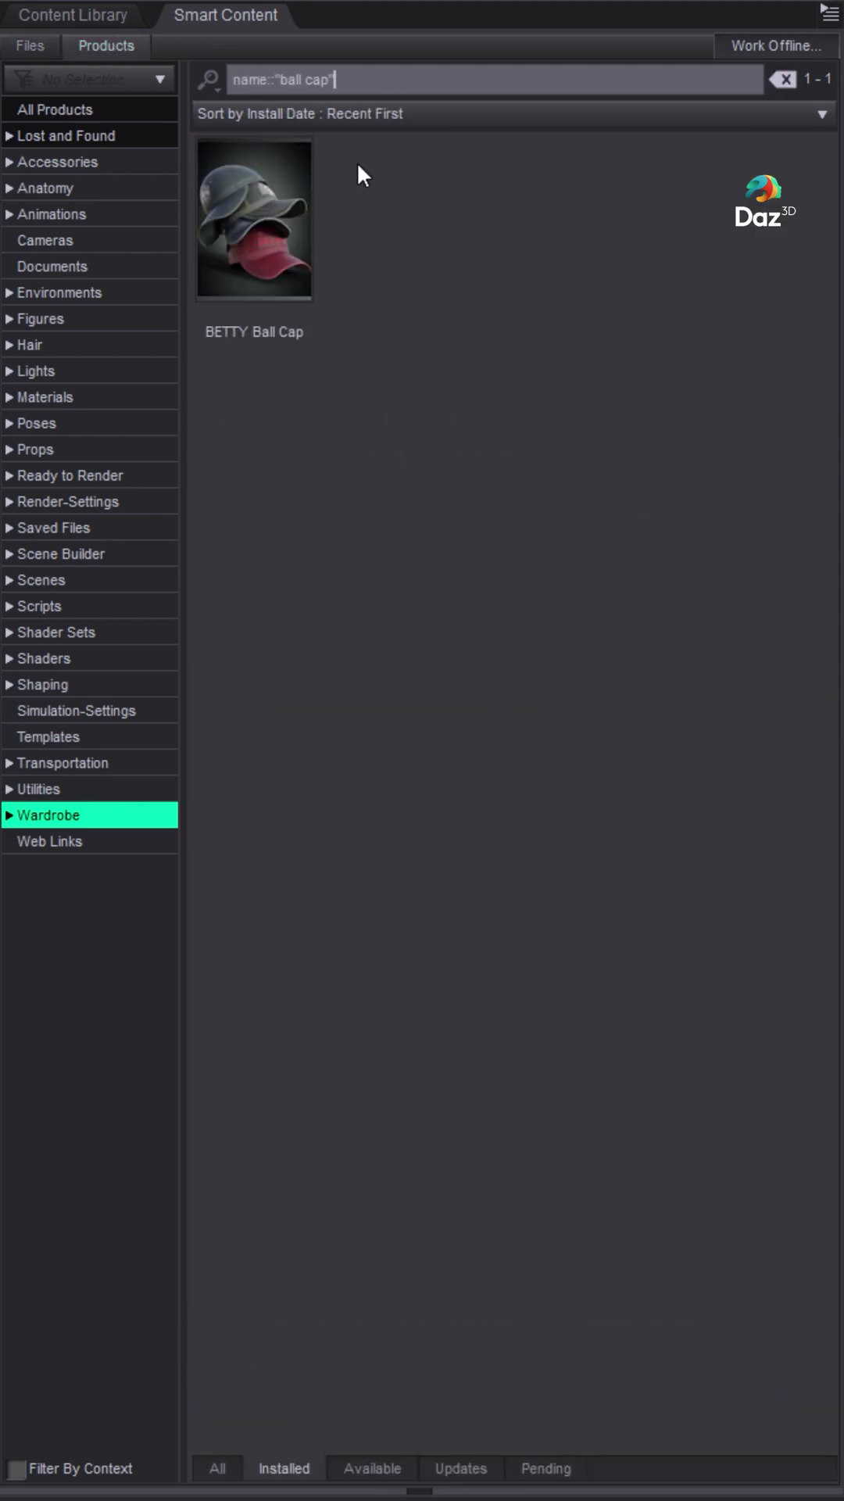
pyautogui.click(782, 79)
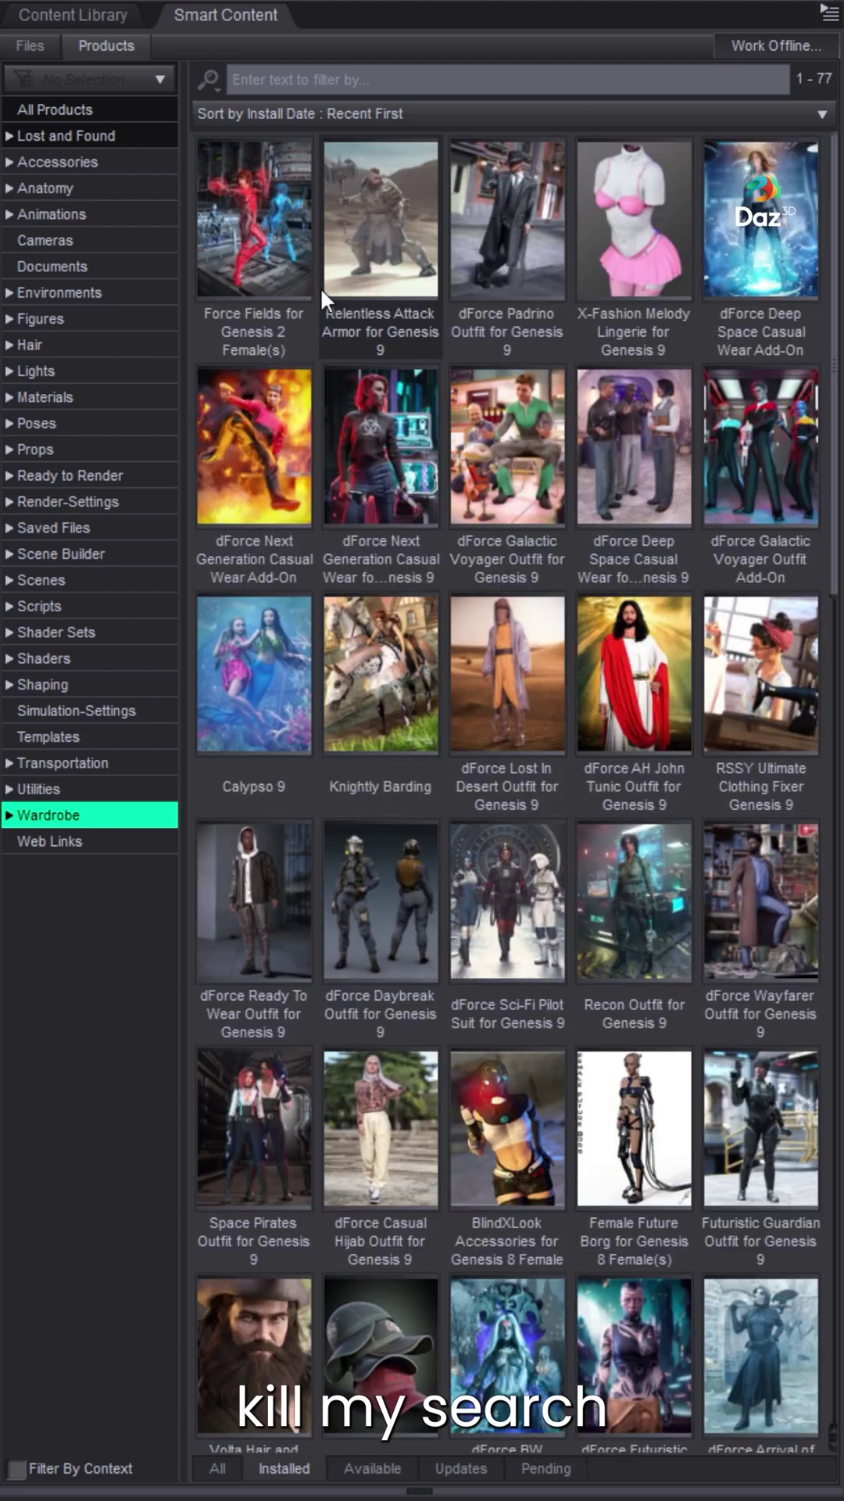
pyautogui.click(280, 218)
pyautogui.keyDown('ctrl'); pyautogui.click(408, 236); pyautogui.keyUp('ctrl')
pyautogui.keyDown('ctrl'); pyautogui.click(514, 242); pyautogui.keyUp('ctrl')
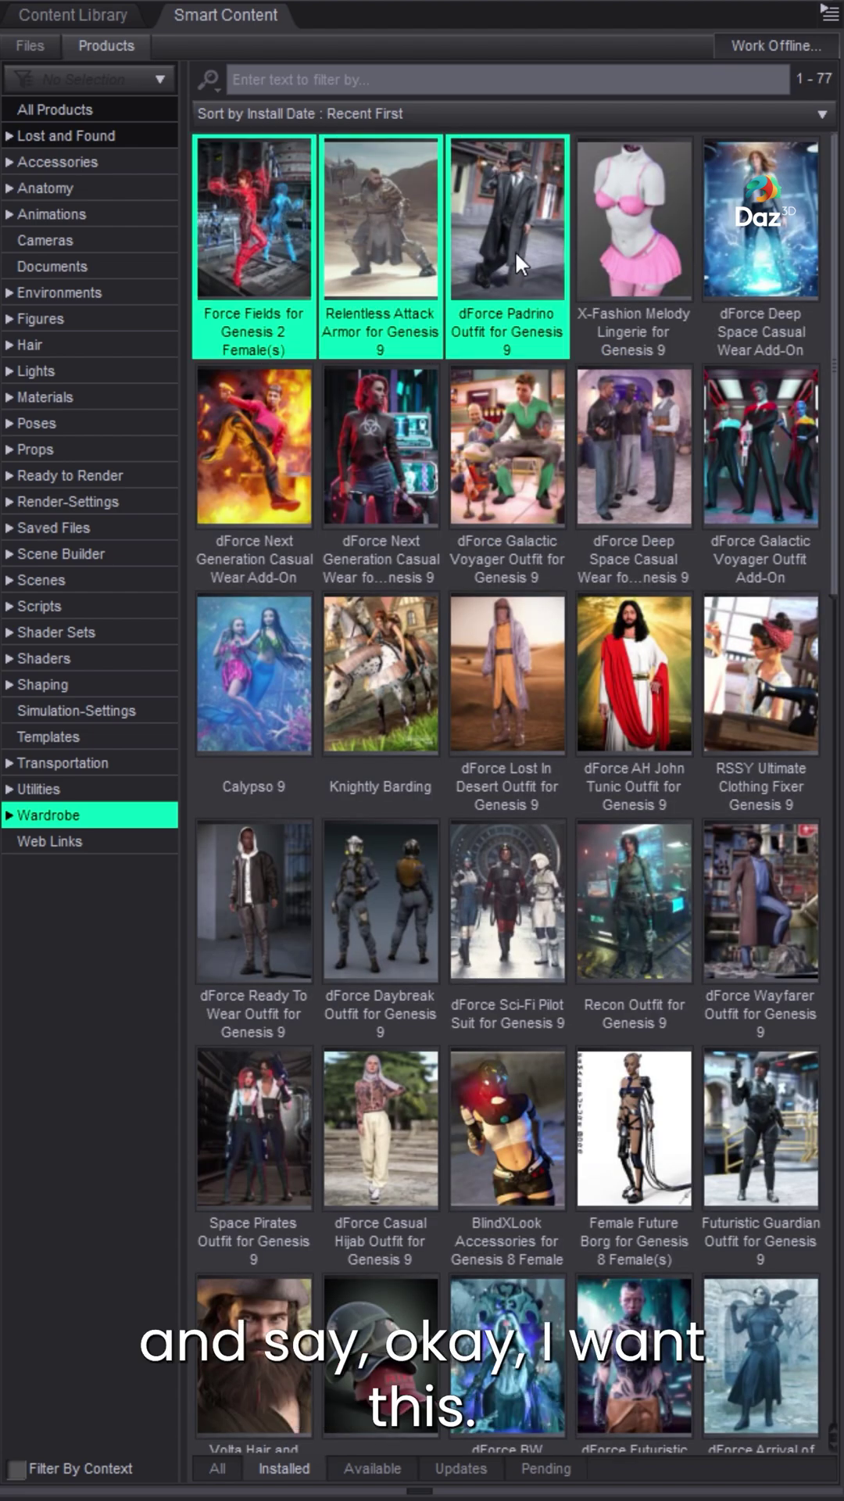
pyautogui.rightClick(516, 238)
pyautogui.click(616, 305)
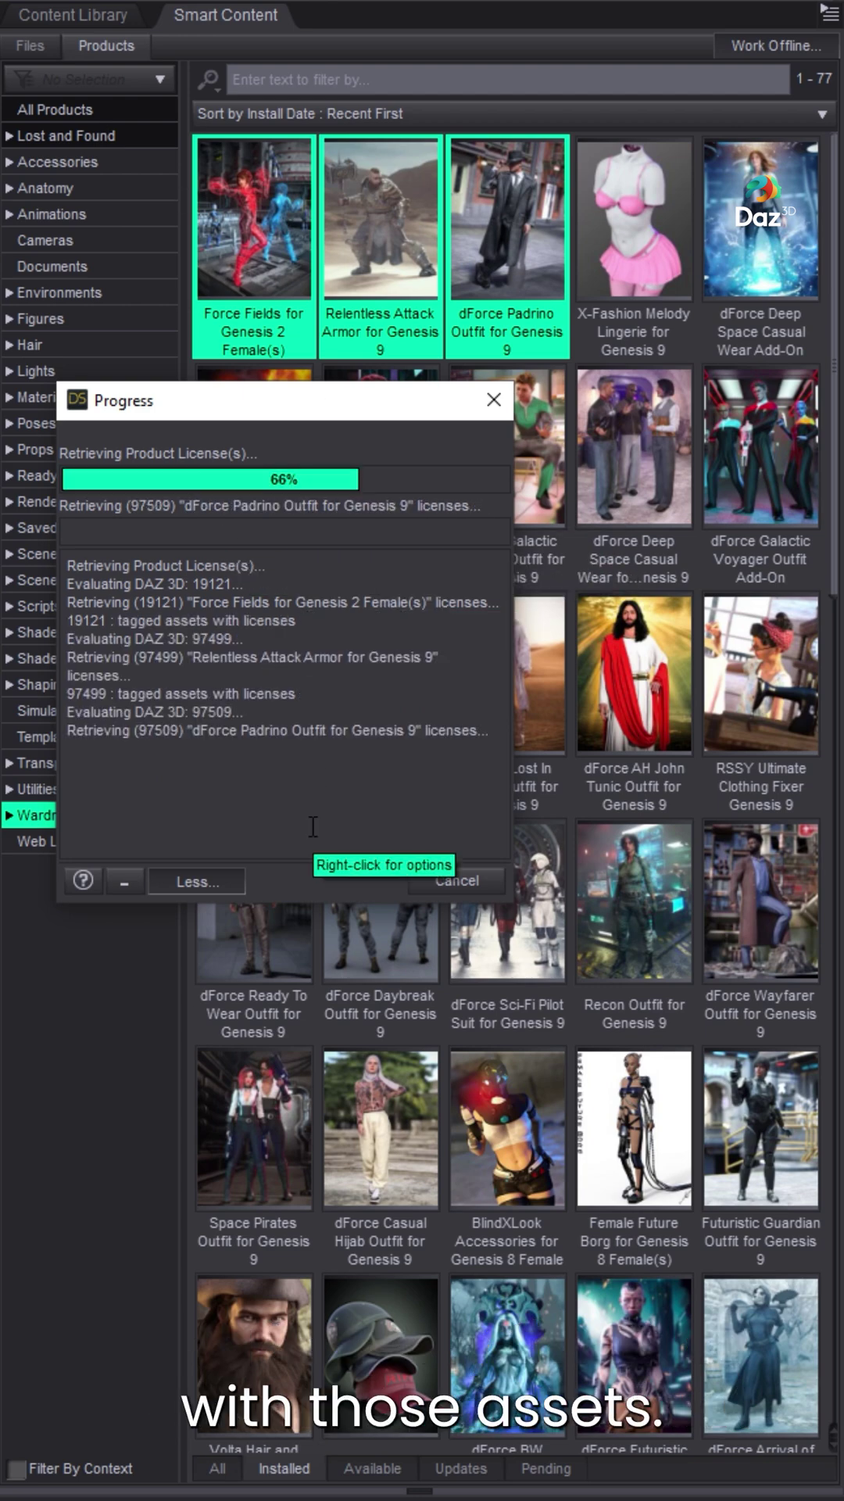
pyautogui.click(266, 1466)
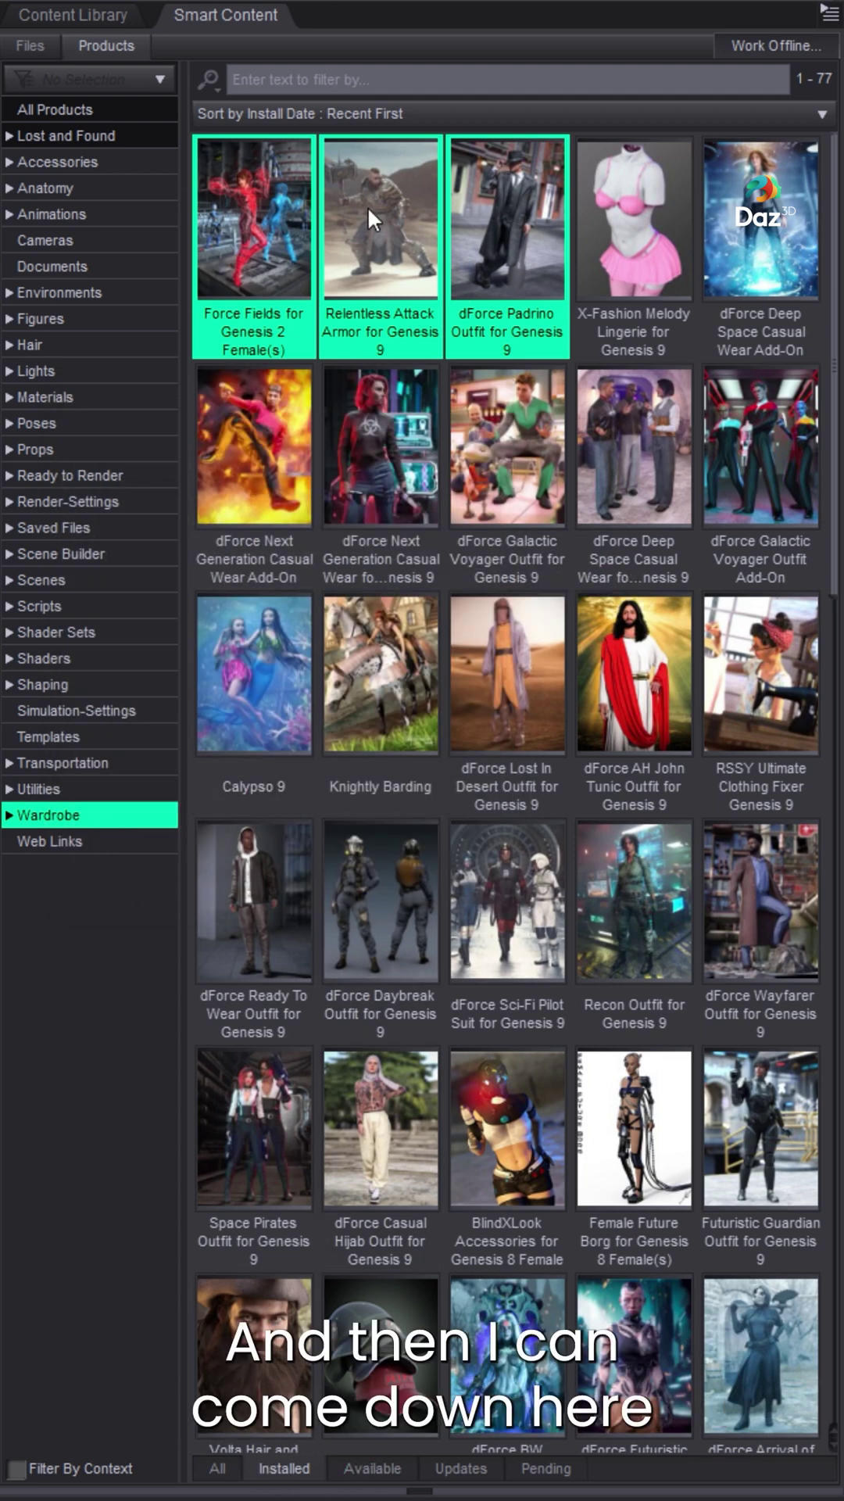
# Step: Select only the Force Fields for Genesis 2 Female(s) product and display its product information below the list
pyautogui.click(246, 245)
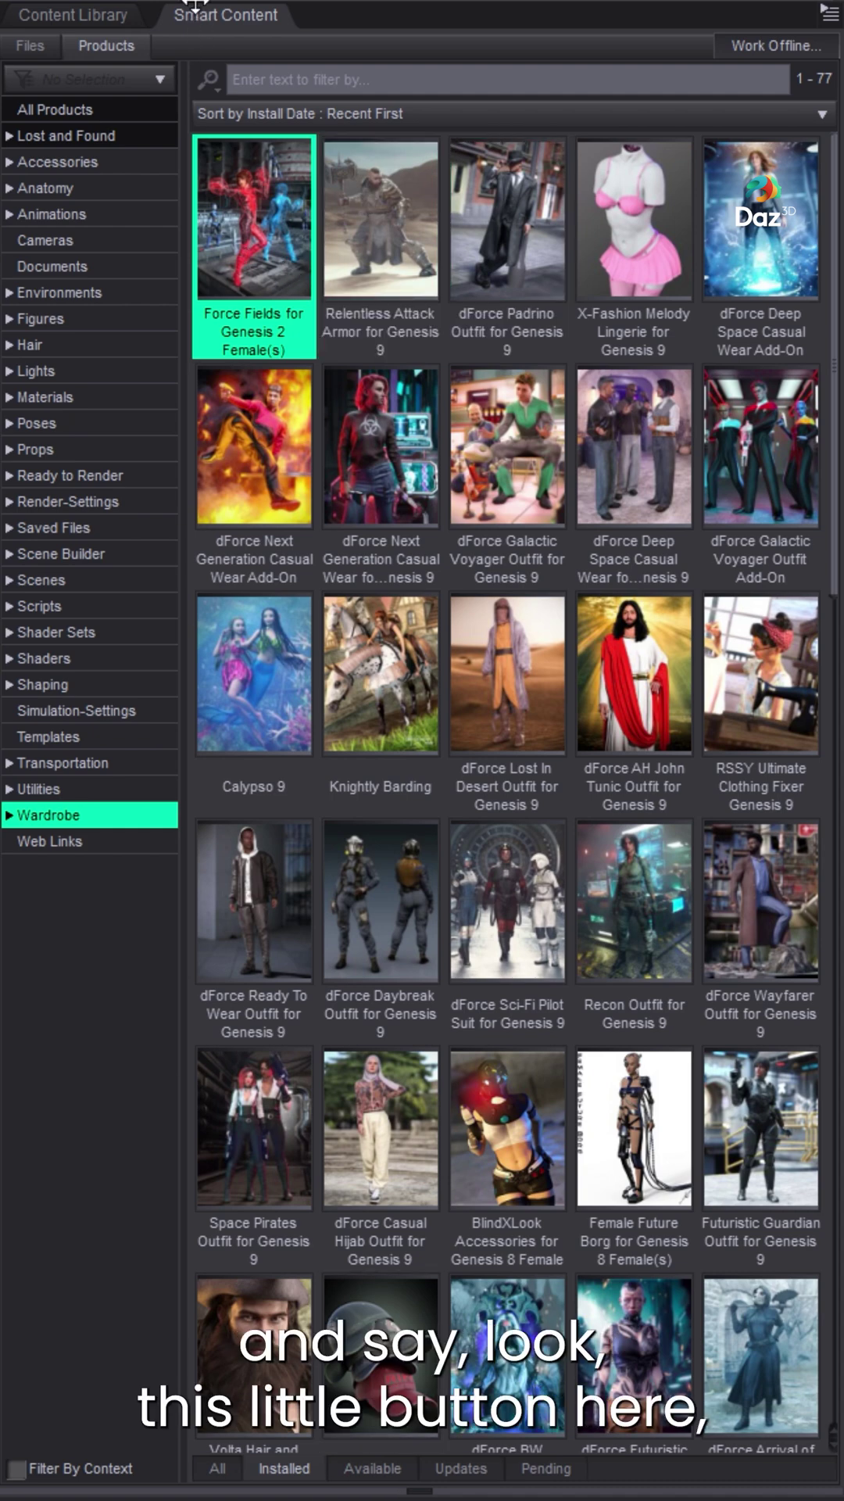
pyautogui.click(419, 1492)
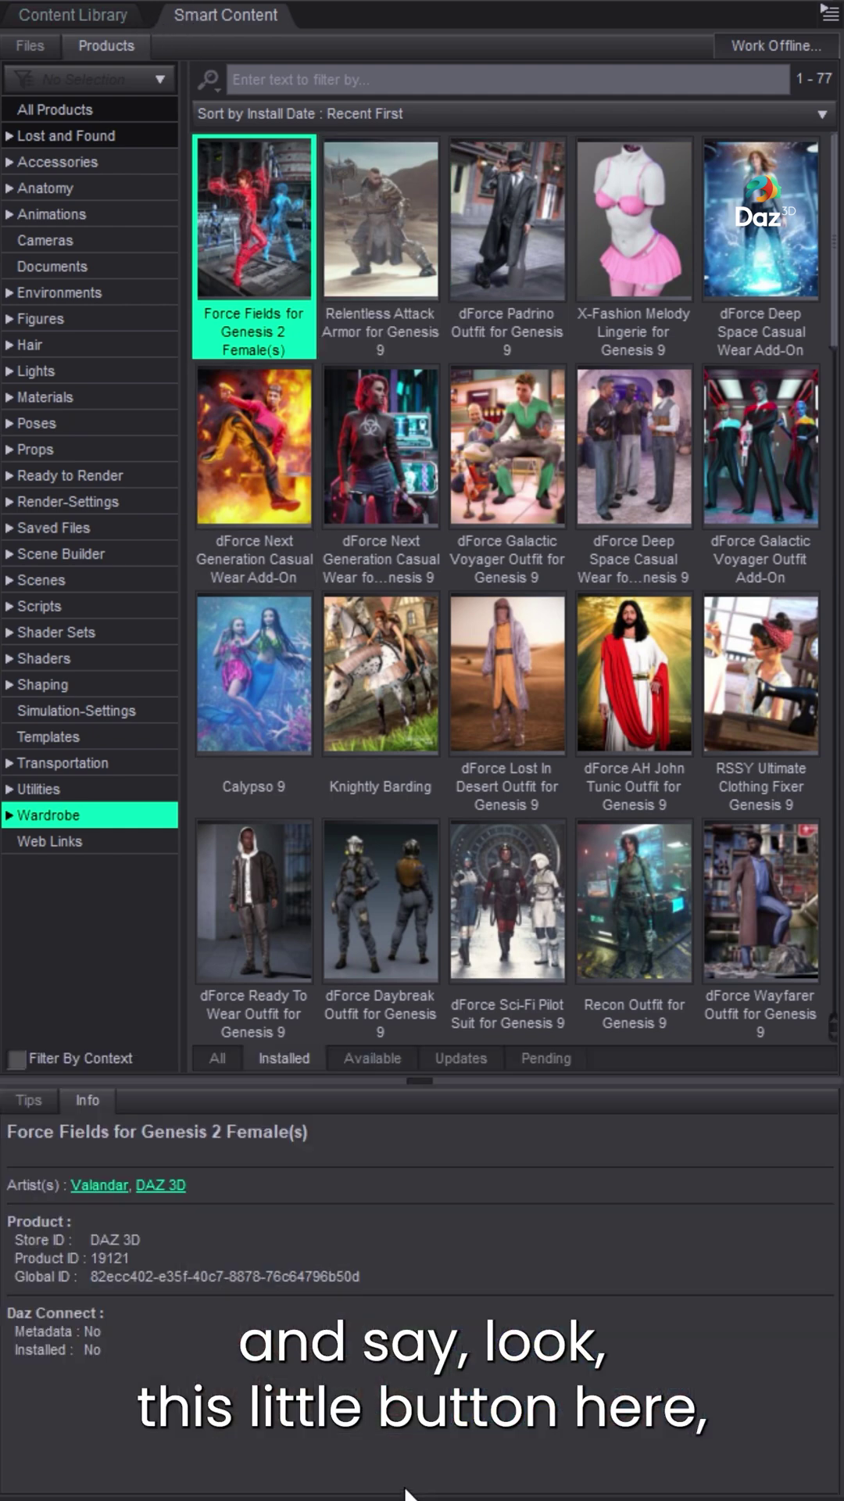
pyautogui.click(32, 1101)
pyautogui.click(87, 1100)
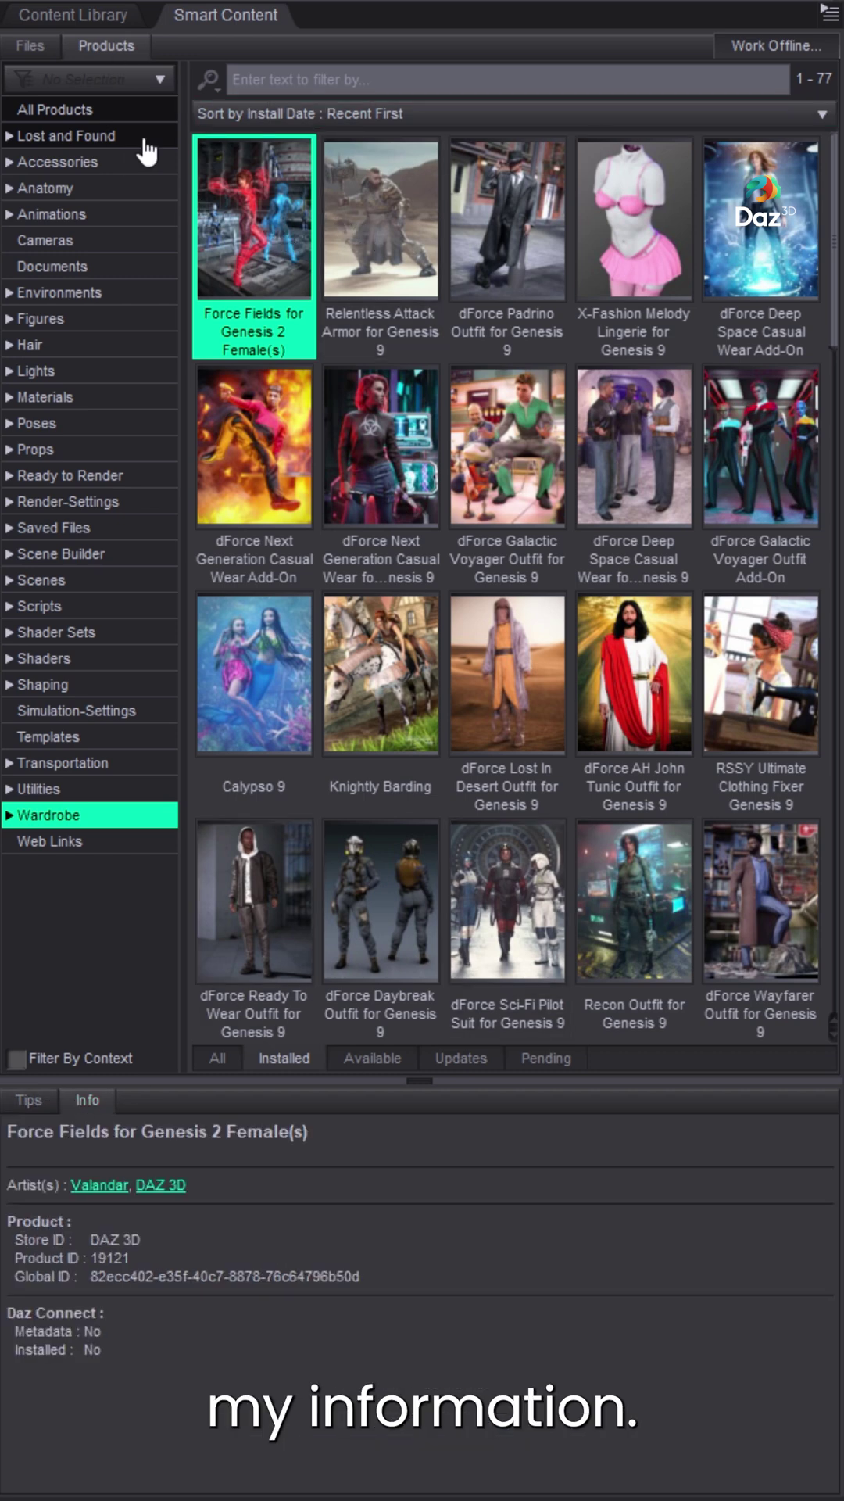
# Step: Open the Force Fields product and examine the license keywords in the tags of its ForceField asset
pyautogui.doubleClick(276, 265)
pyautogui.click(273, 283)
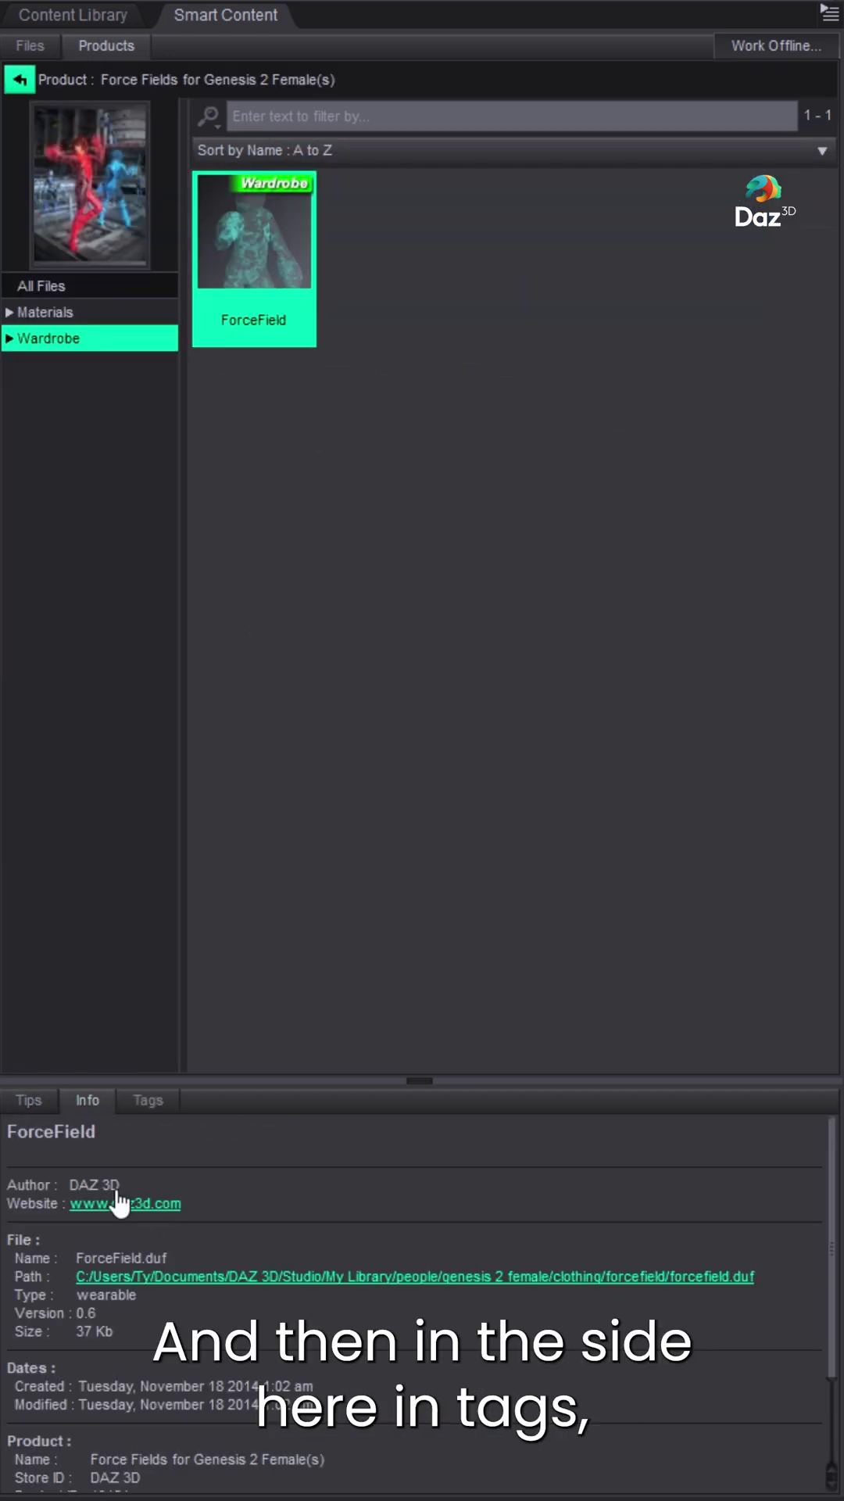
pyautogui.click(150, 1102)
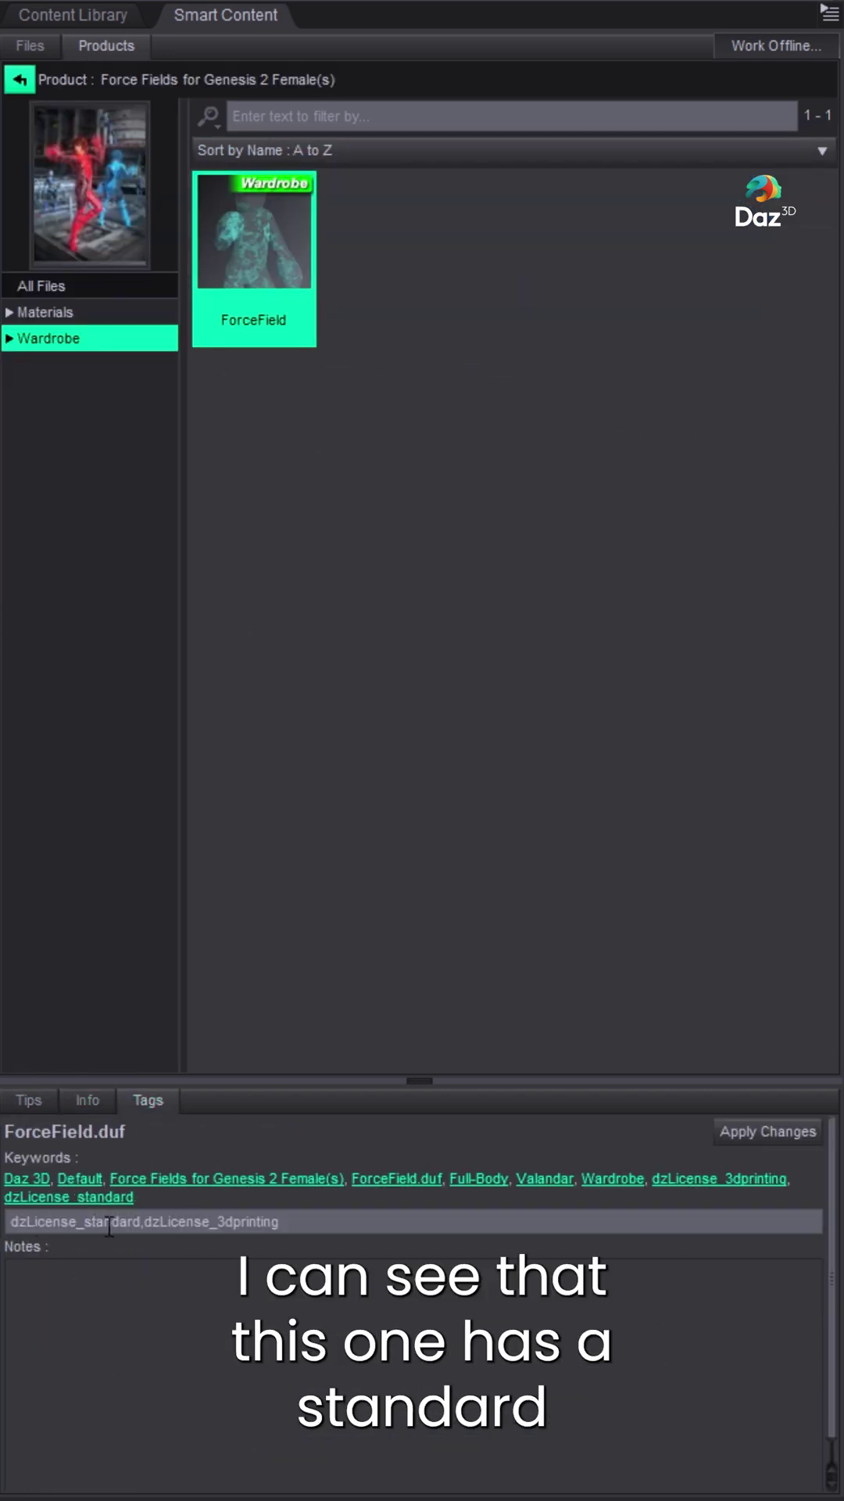
pyautogui.moveTo(317, 1223); pyautogui.dragTo(146, 1224)
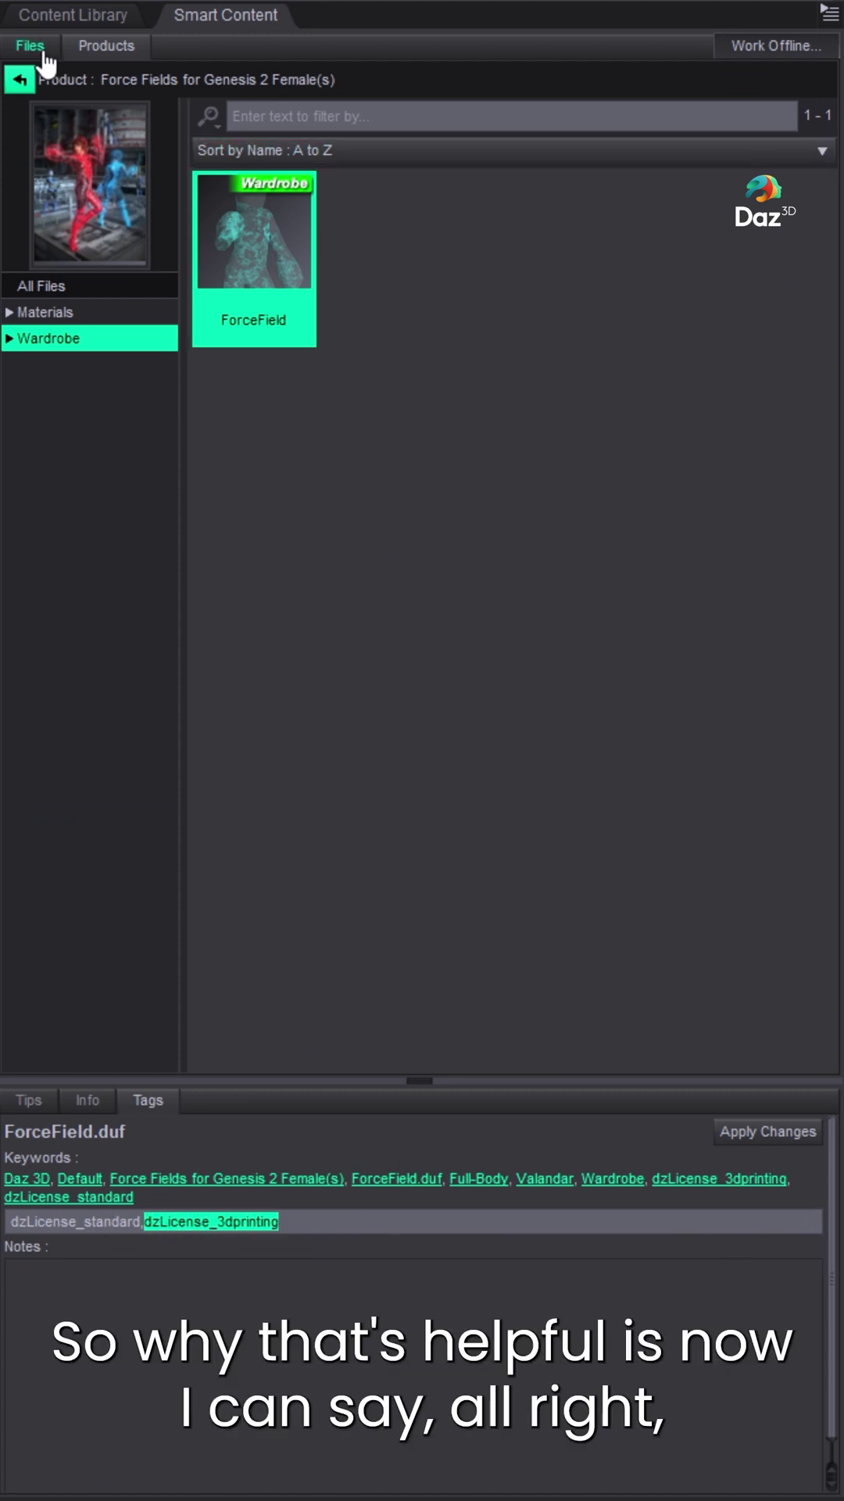
# Step: Return to the product list and filter all products with key::dzLicense_3dprinting
pyautogui.click(19, 79)
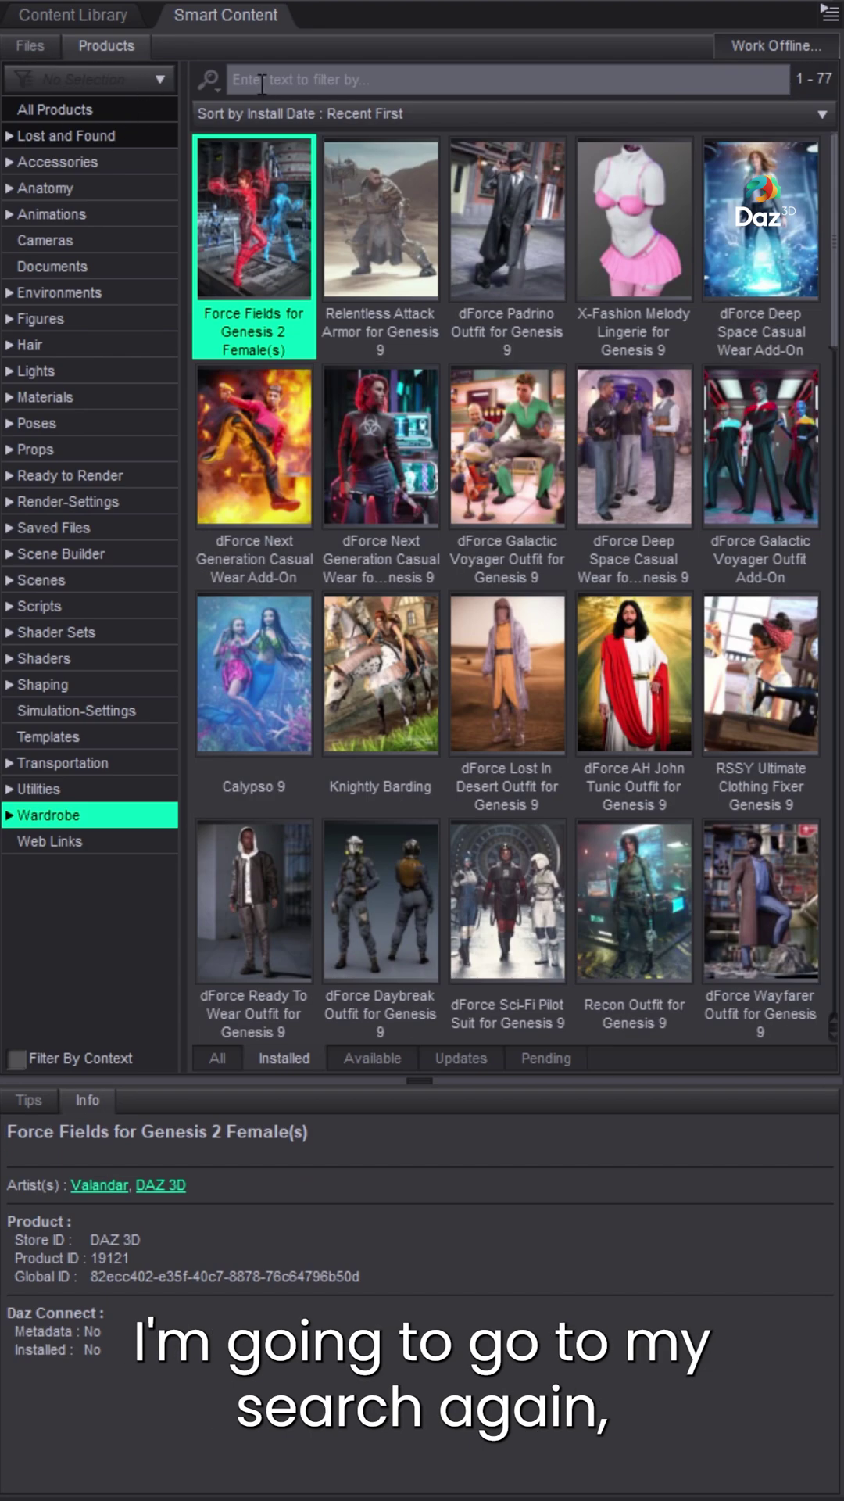
pyautogui.click(269, 81)
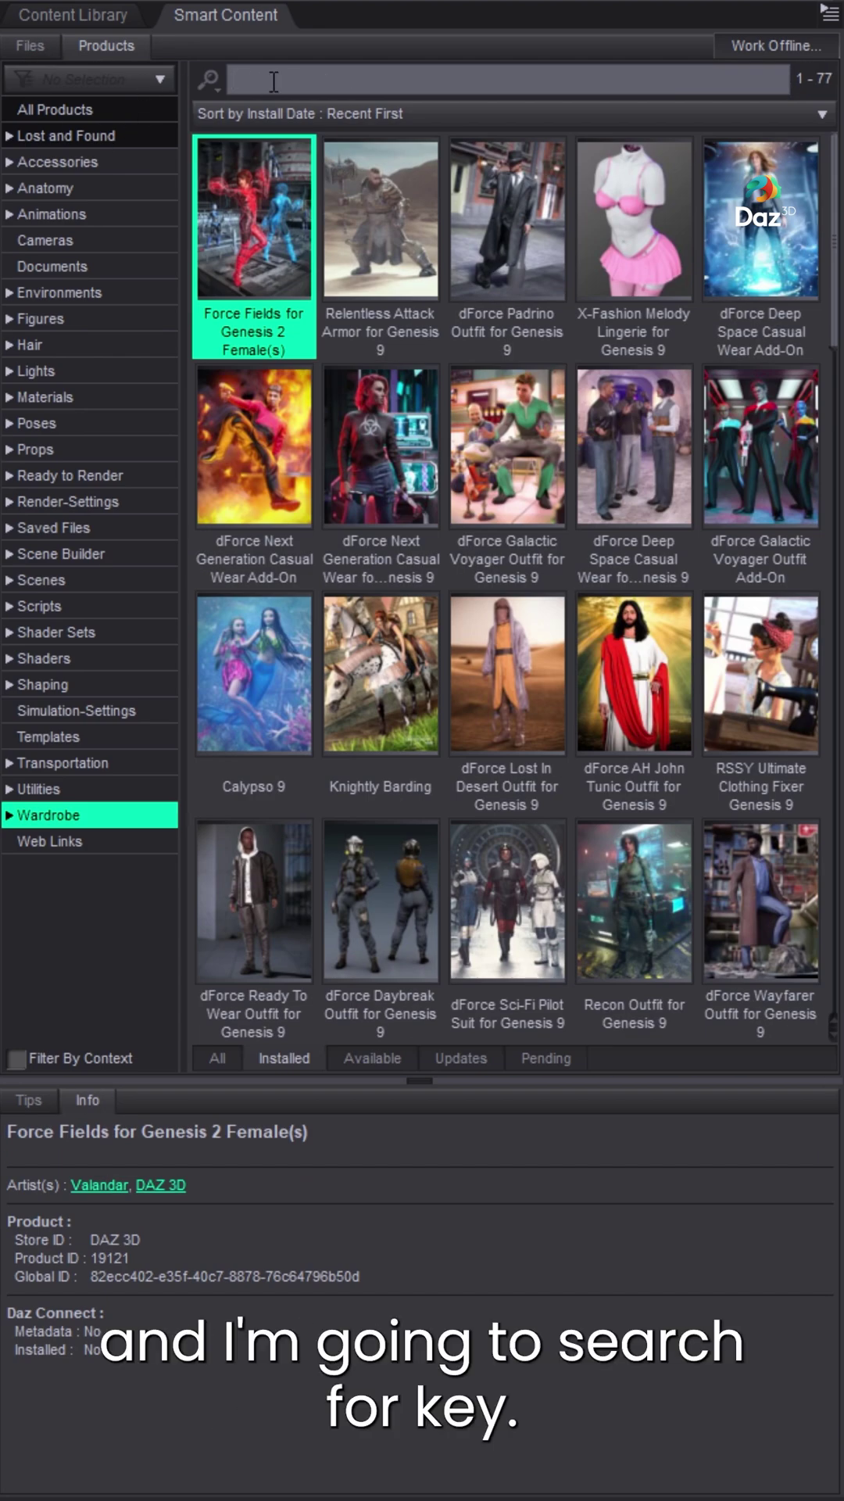
pyautogui.write('key::dzLicense_3dprinting')
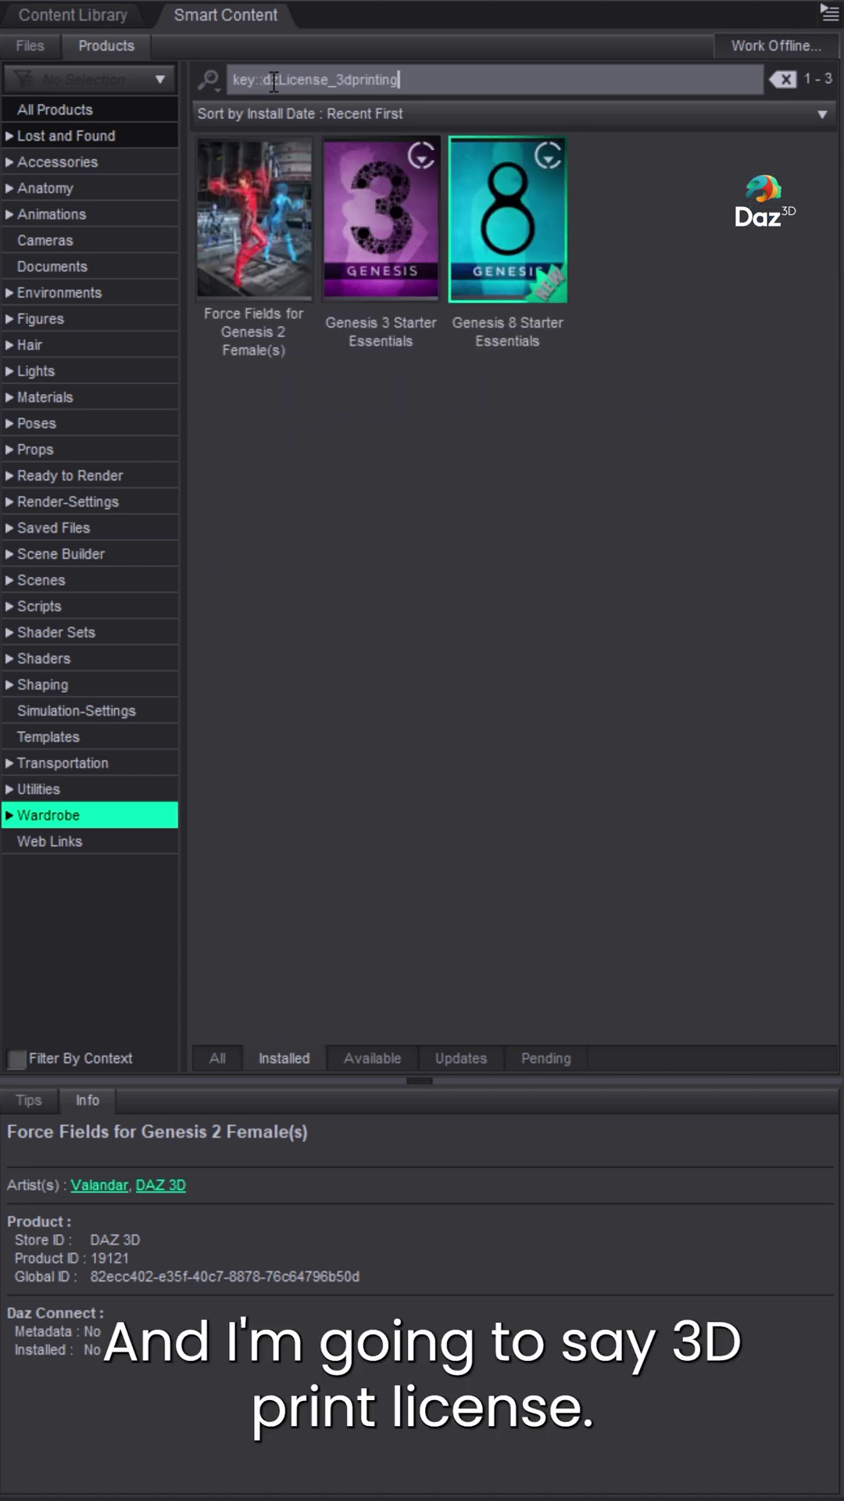
pyautogui.click(87, 110)
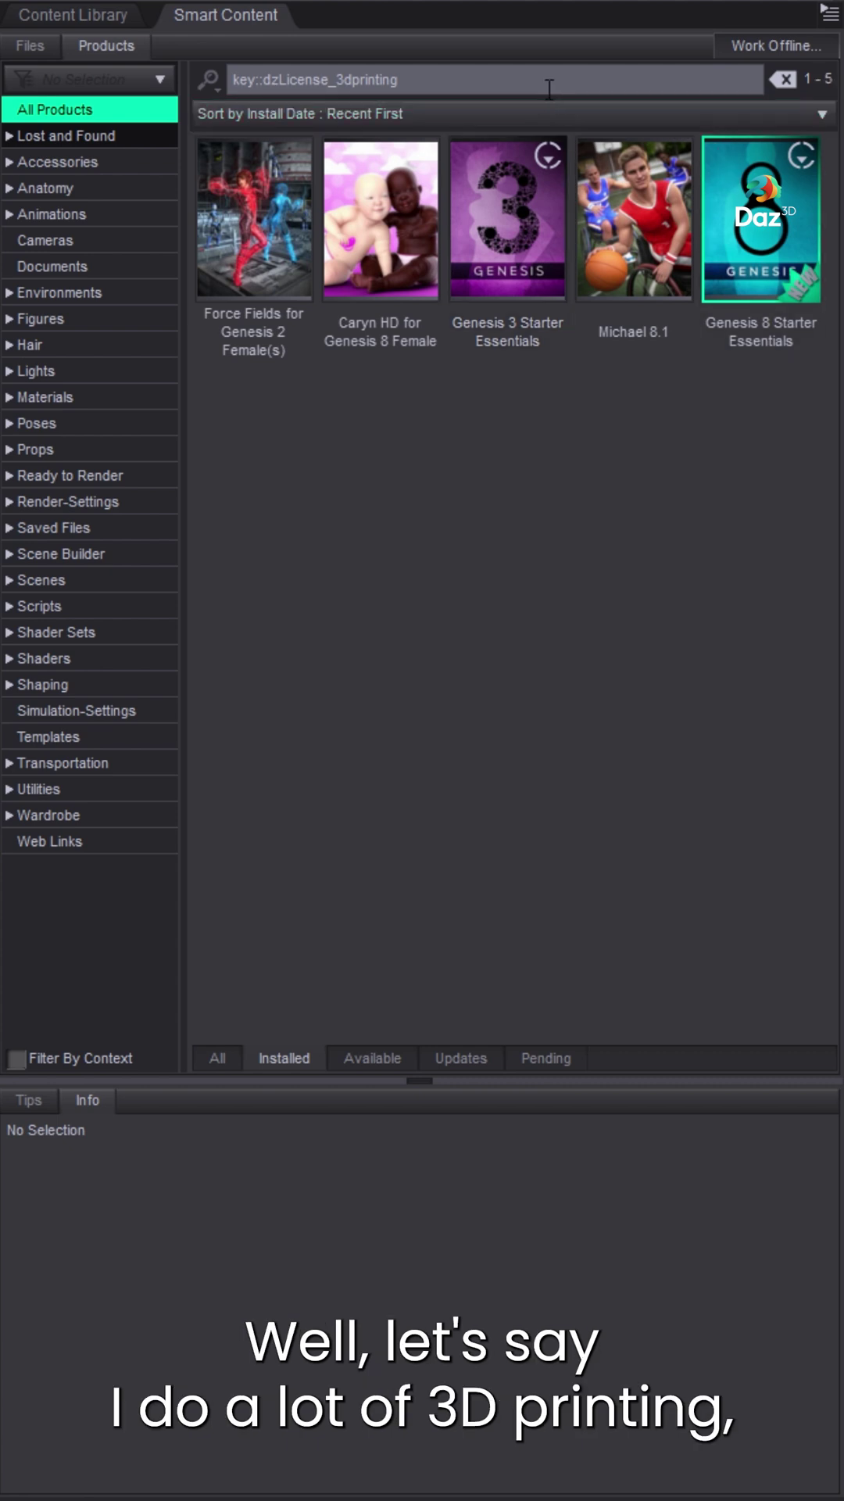
# Step: Save the current search as a filter named 3D Printing and apply that saved filter
pyautogui.click(216, 86)
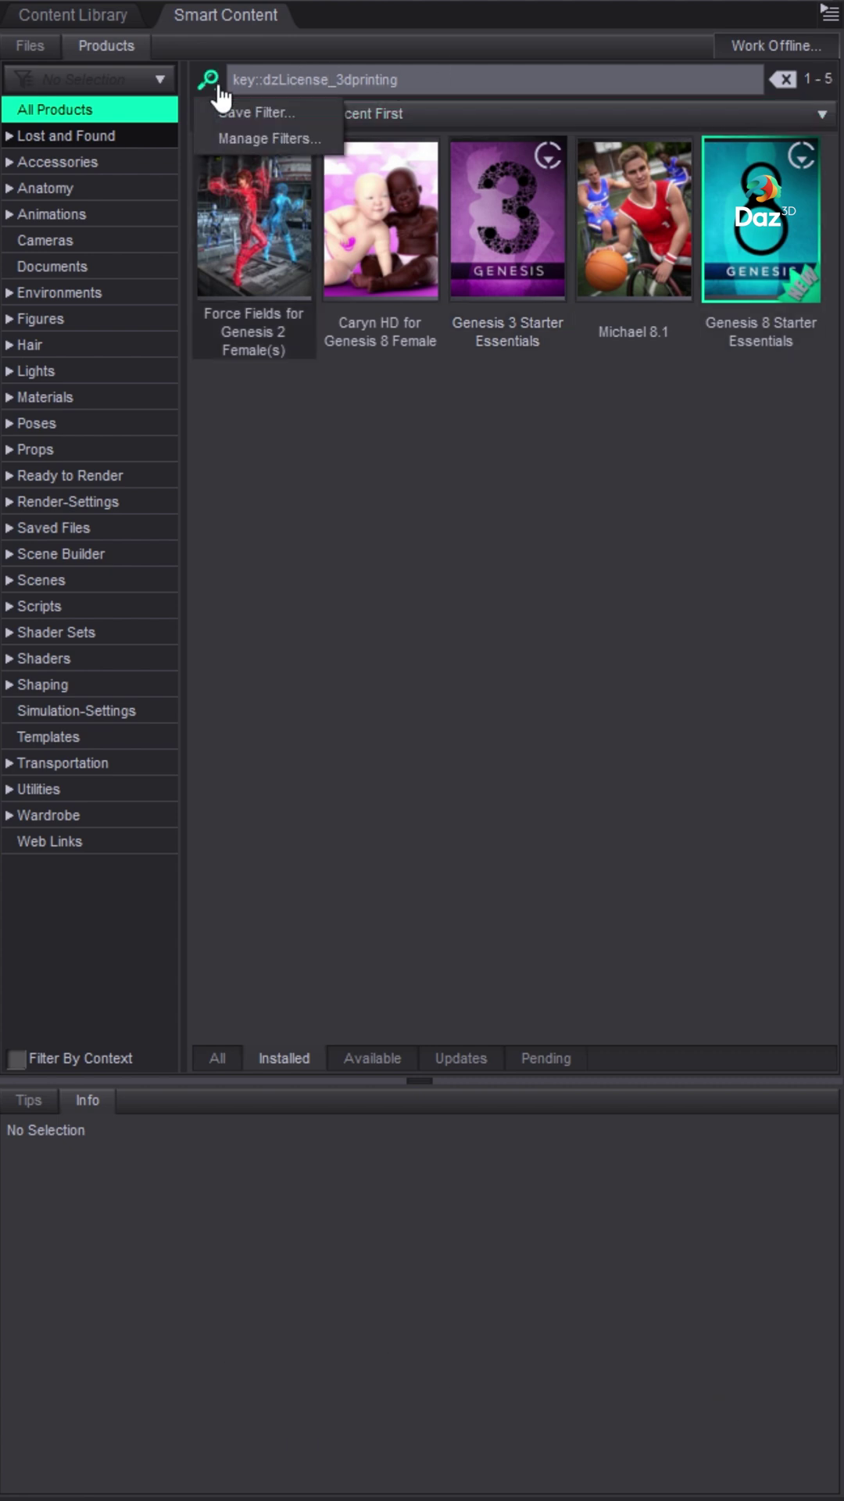
pyautogui.click(261, 111)
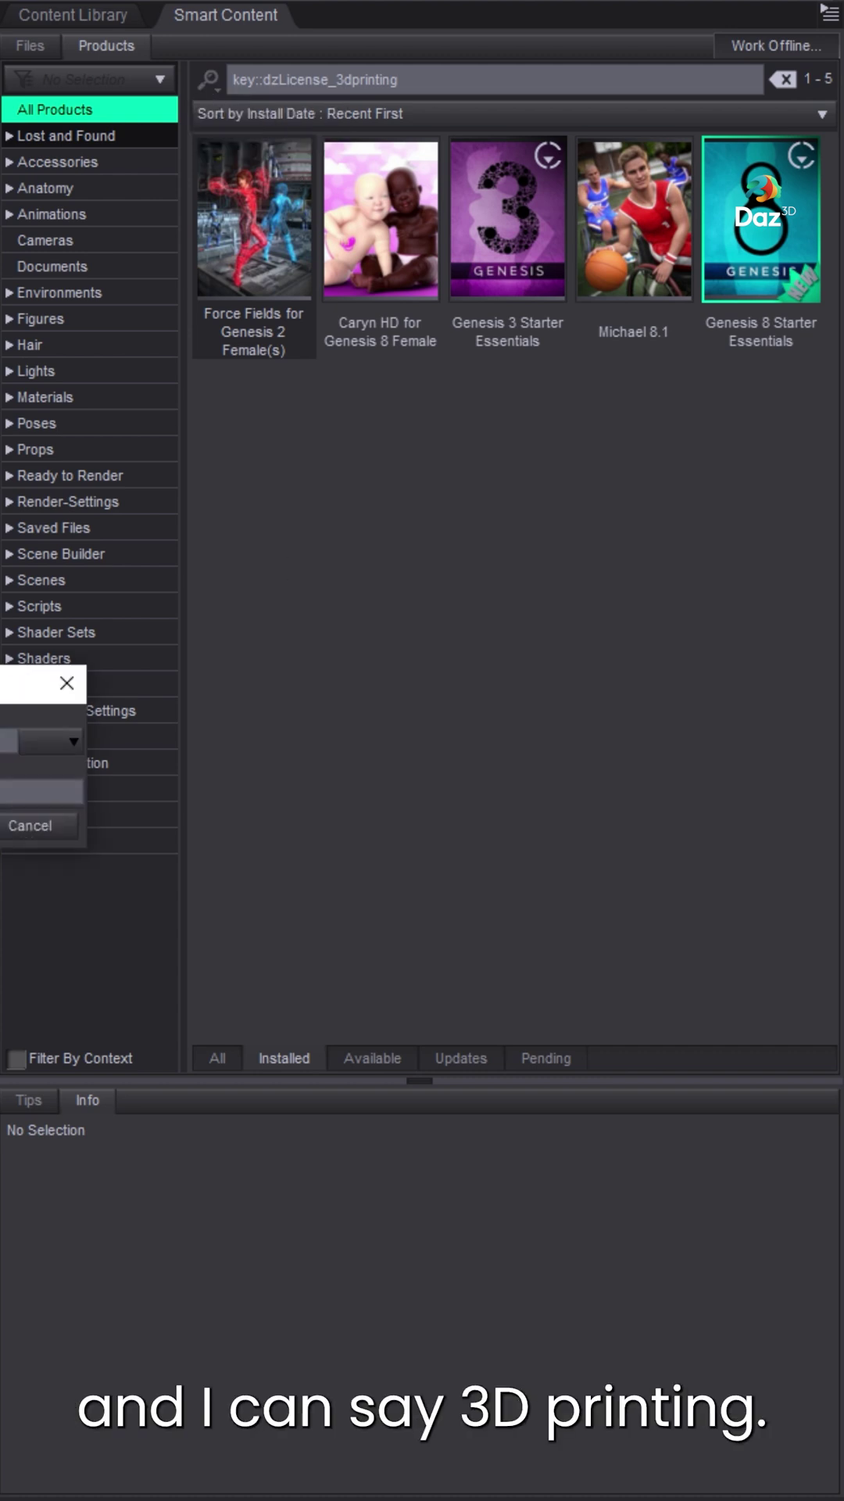
pyautogui.moveTo(0, 682); pyautogui.dragTo(493, 509)
pyautogui.click(521, 645)
pyautogui.click(204, 88)
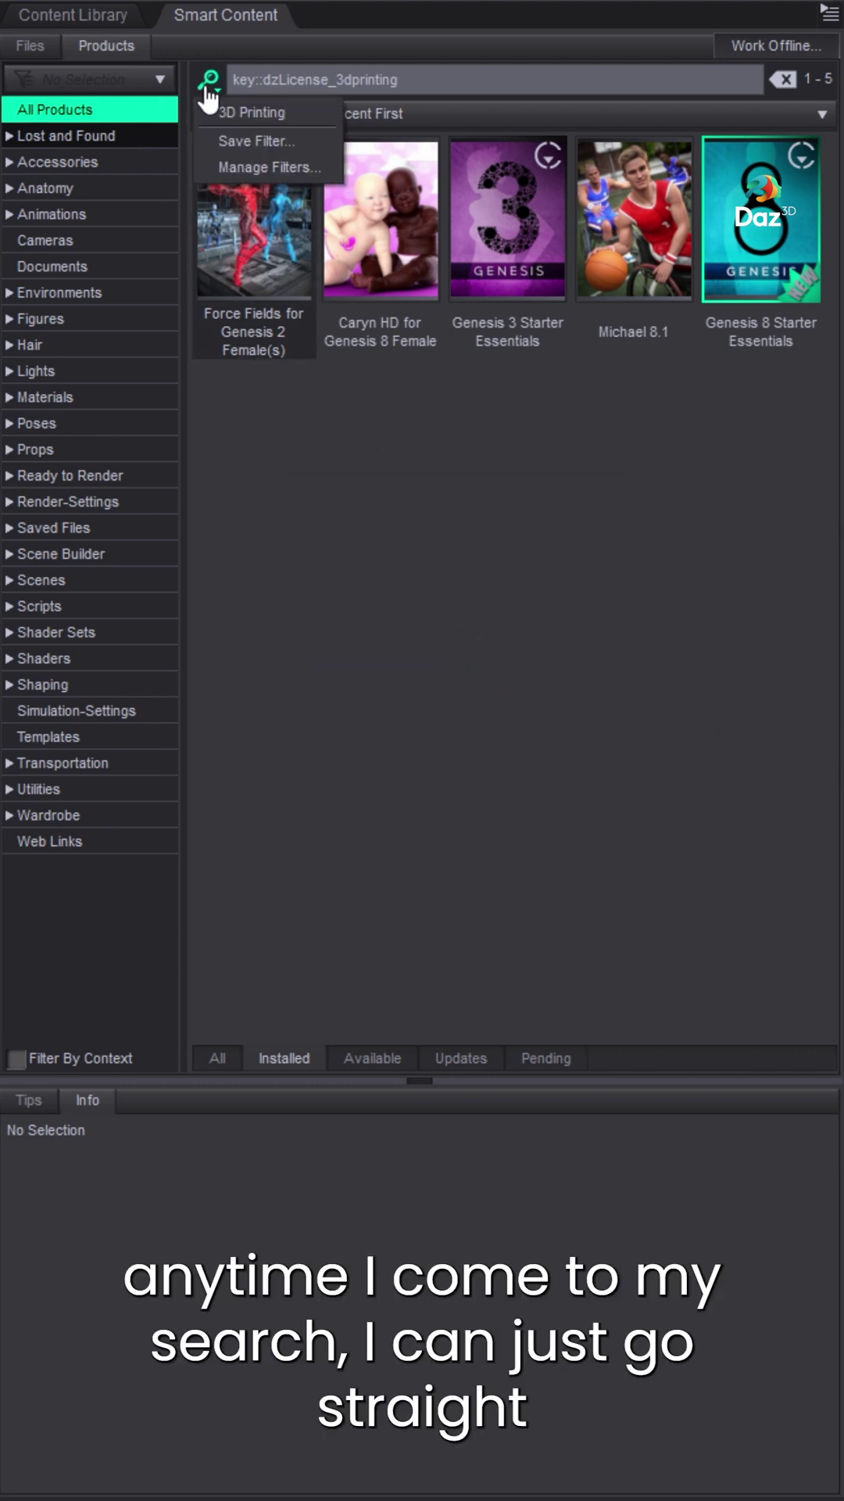
pyautogui.click(252, 111)
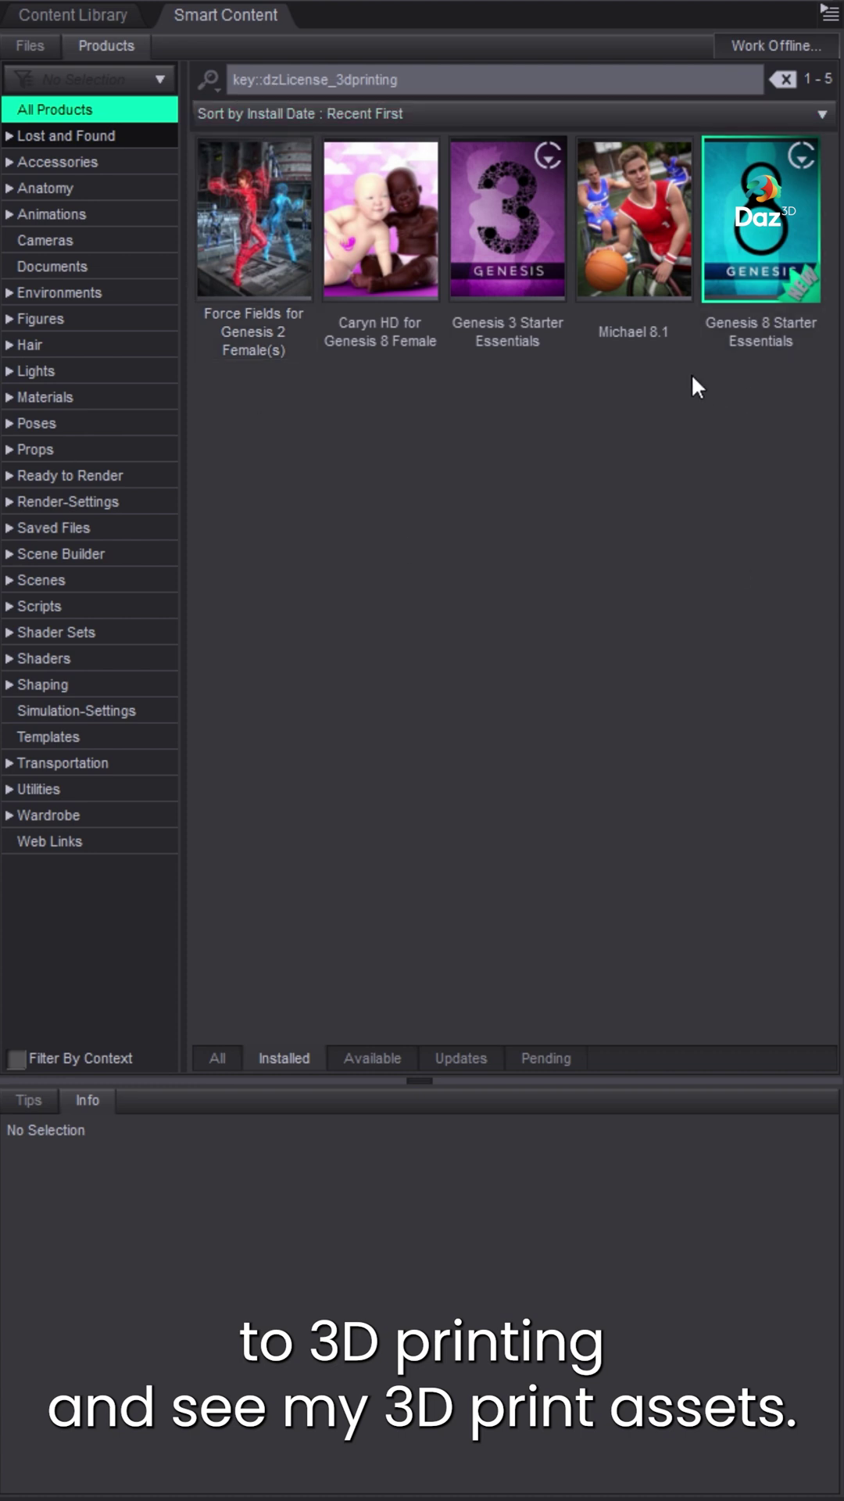
# Step: Filter the products by dzLicense_interactive and by dzLicense_standard in turn, and browse the products with the standard license
pyautogui.moveTo(335, 79); pyautogui.dragTo(461, 84)
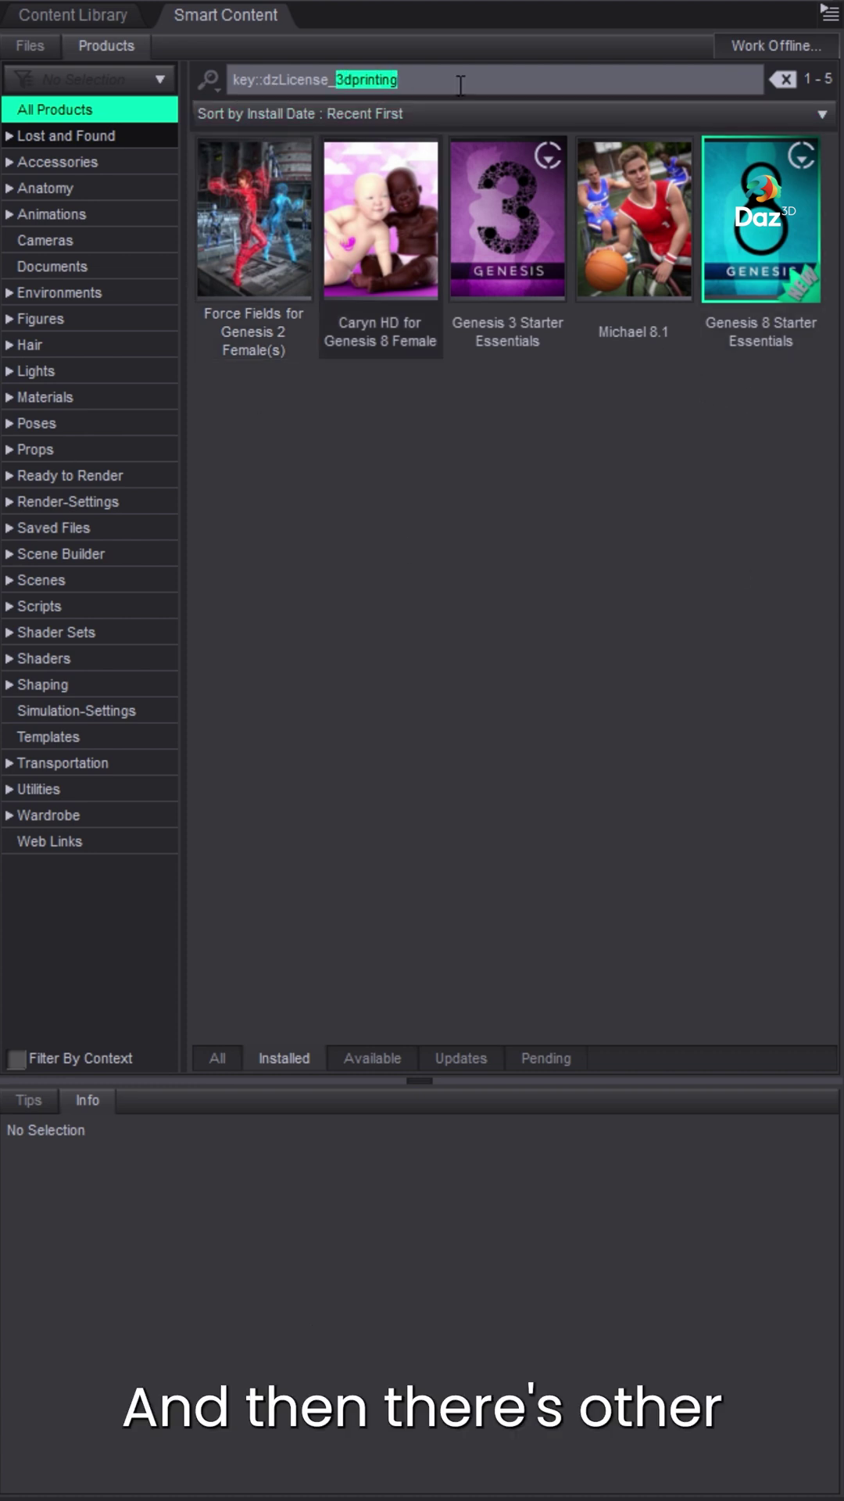
pyautogui.write('interactive')
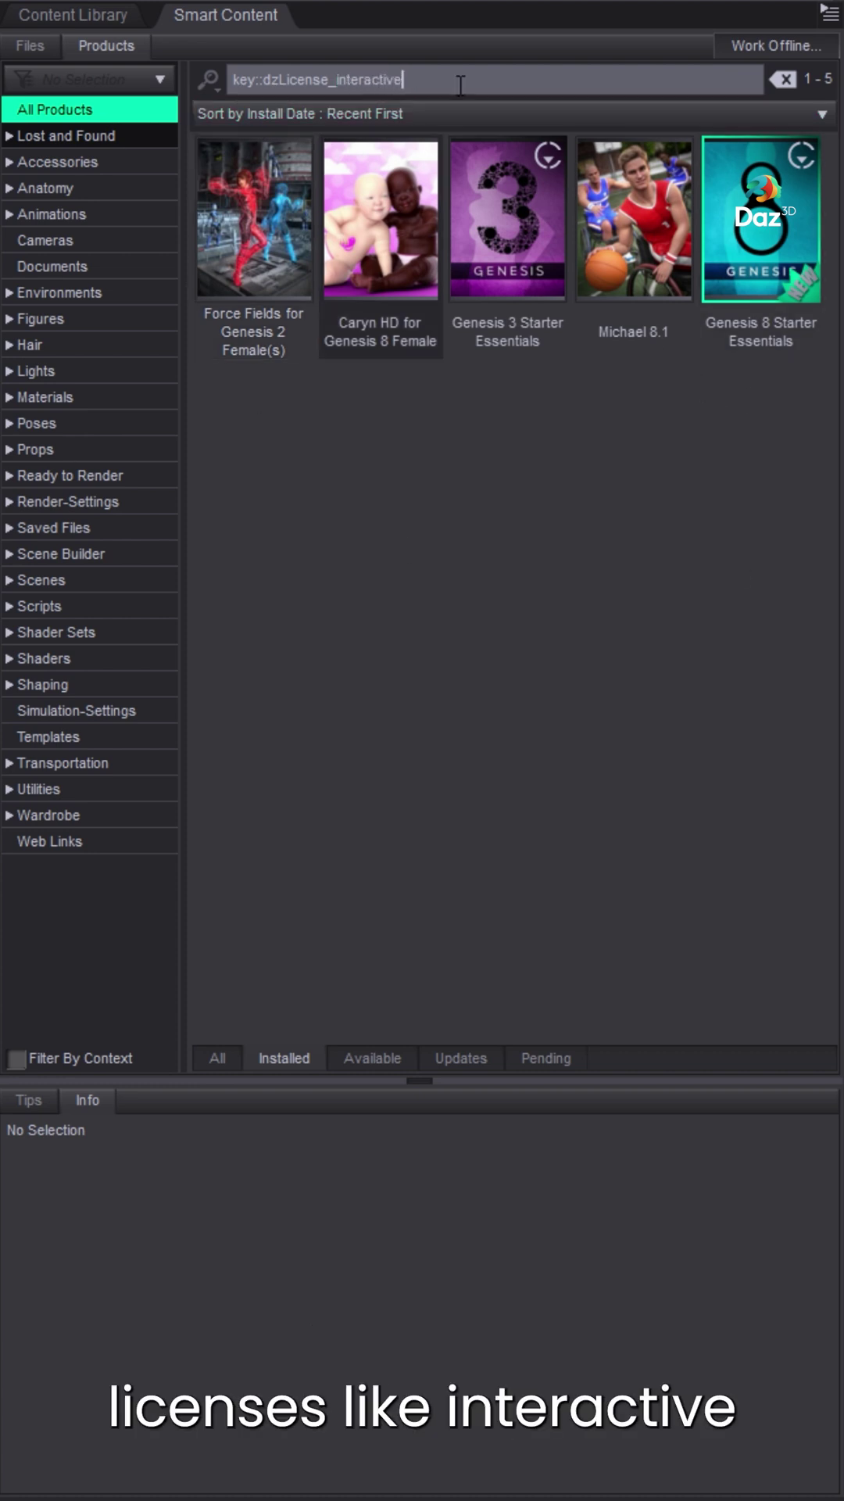
pyautogui.moveTo(335, 79); pyautogui.dragTo(687, 125)
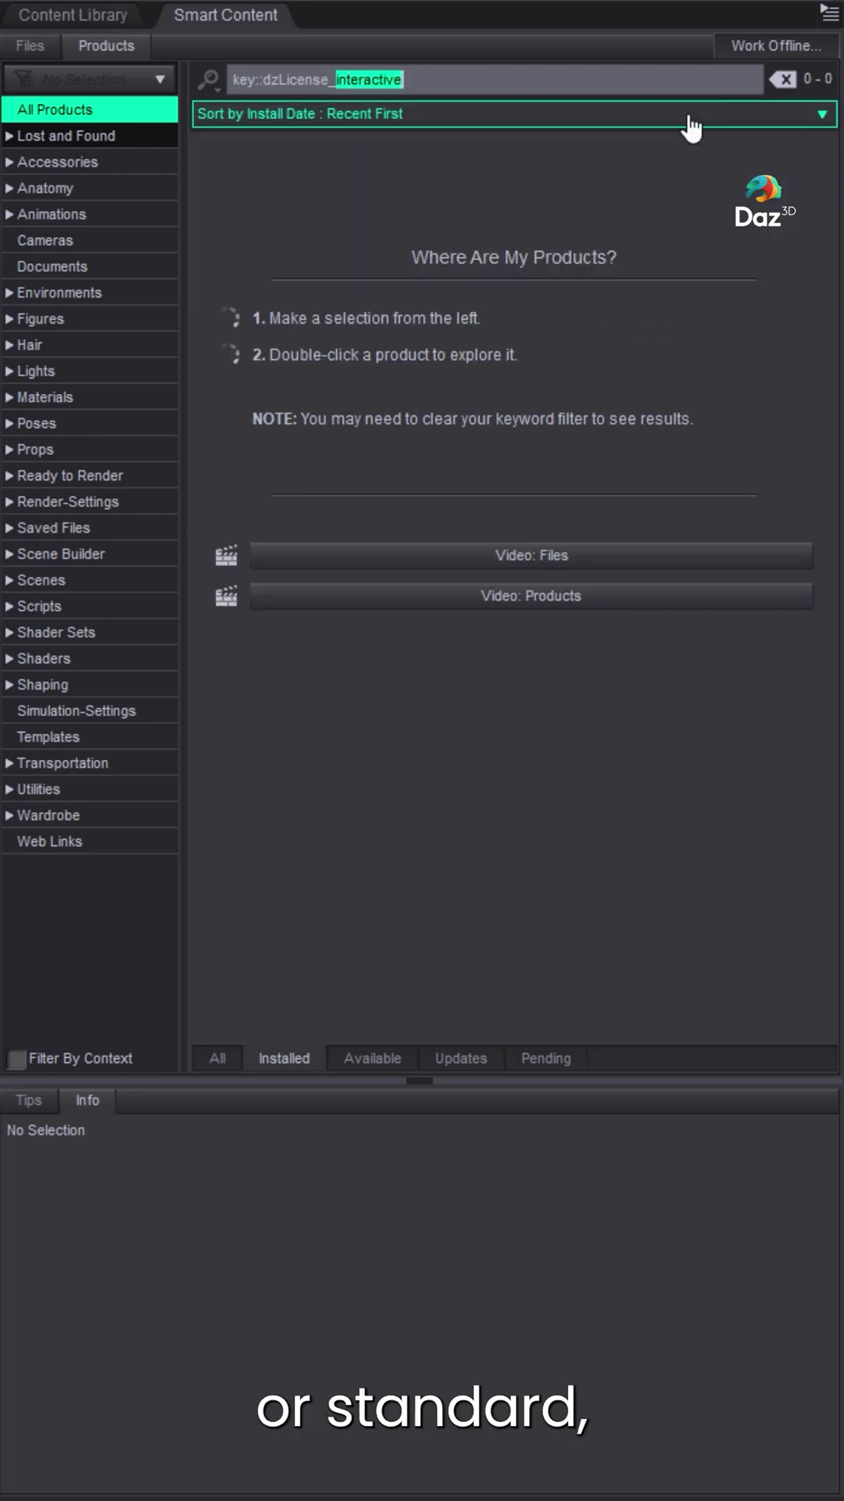
pyautogui.write('standard')
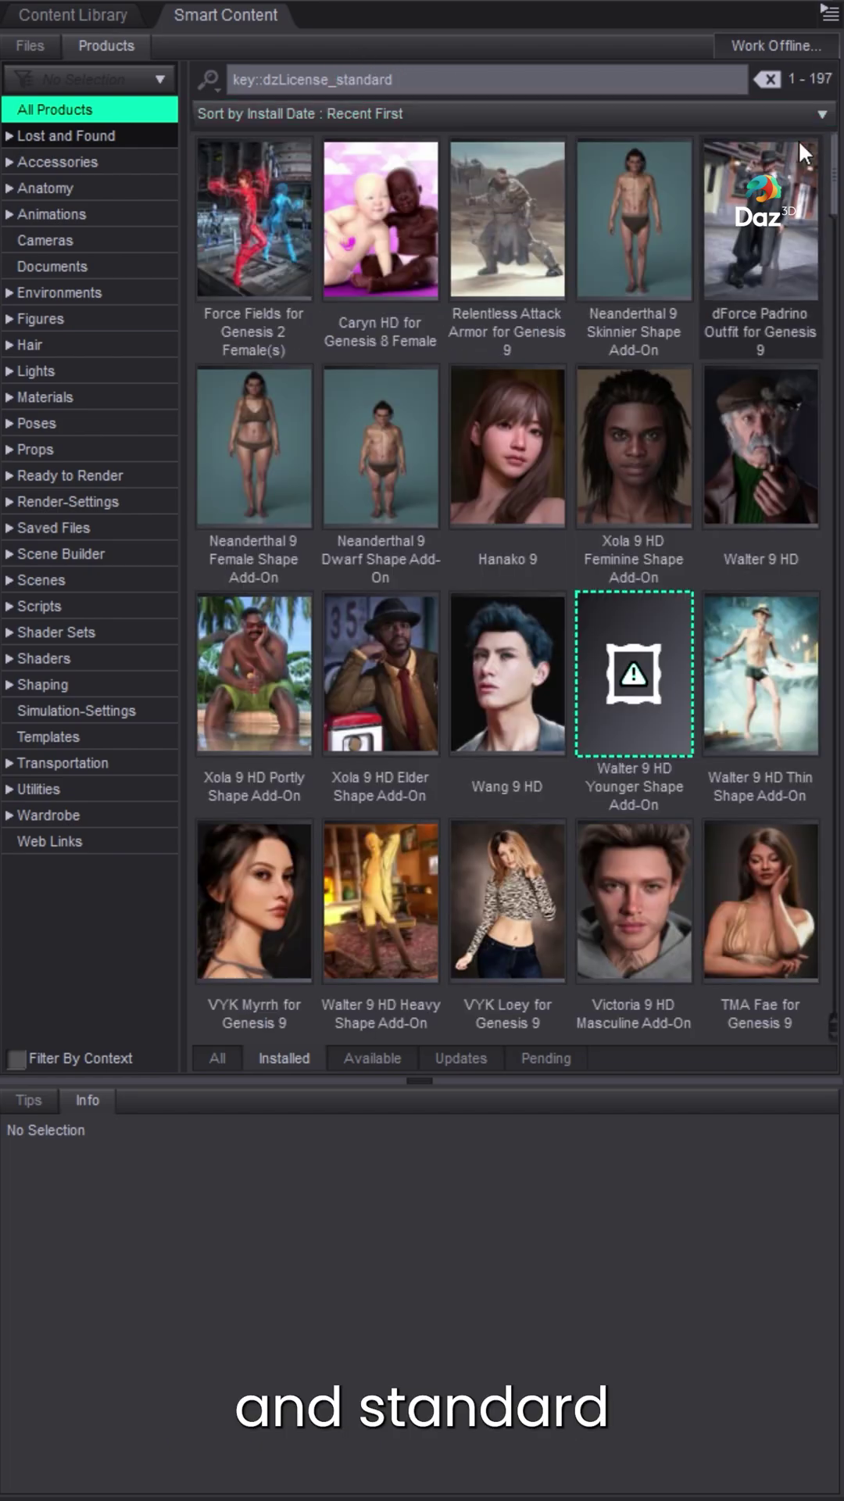
pyautogui.scroll(-15, 470, 337)
pyautogui.scroll(15, 471, 337)
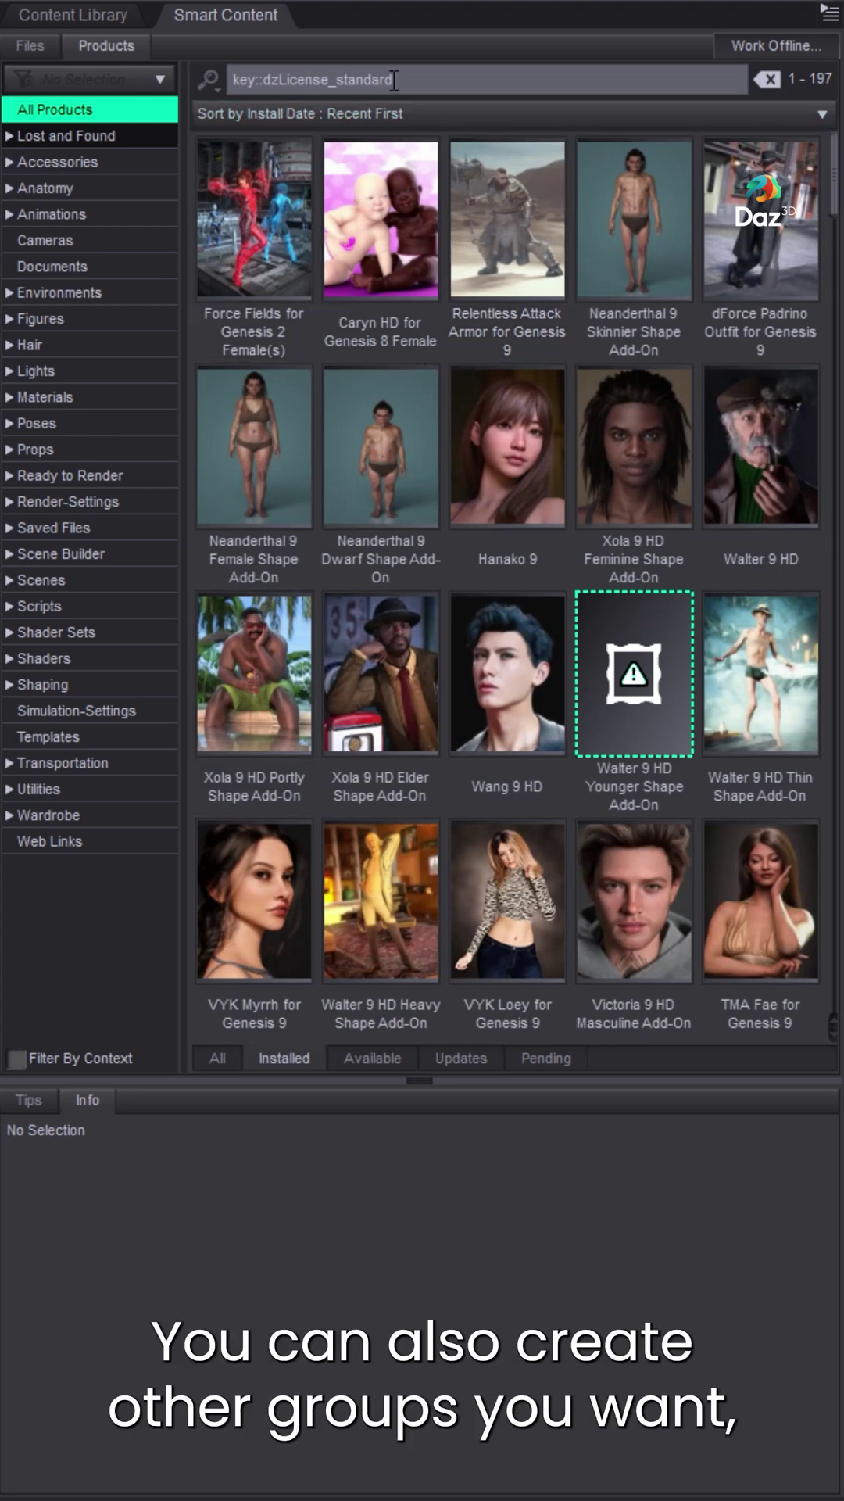
# Step: Start a group:: filter in the Content Library search and go back to the Categories view
pyautogui.click(72, 15)
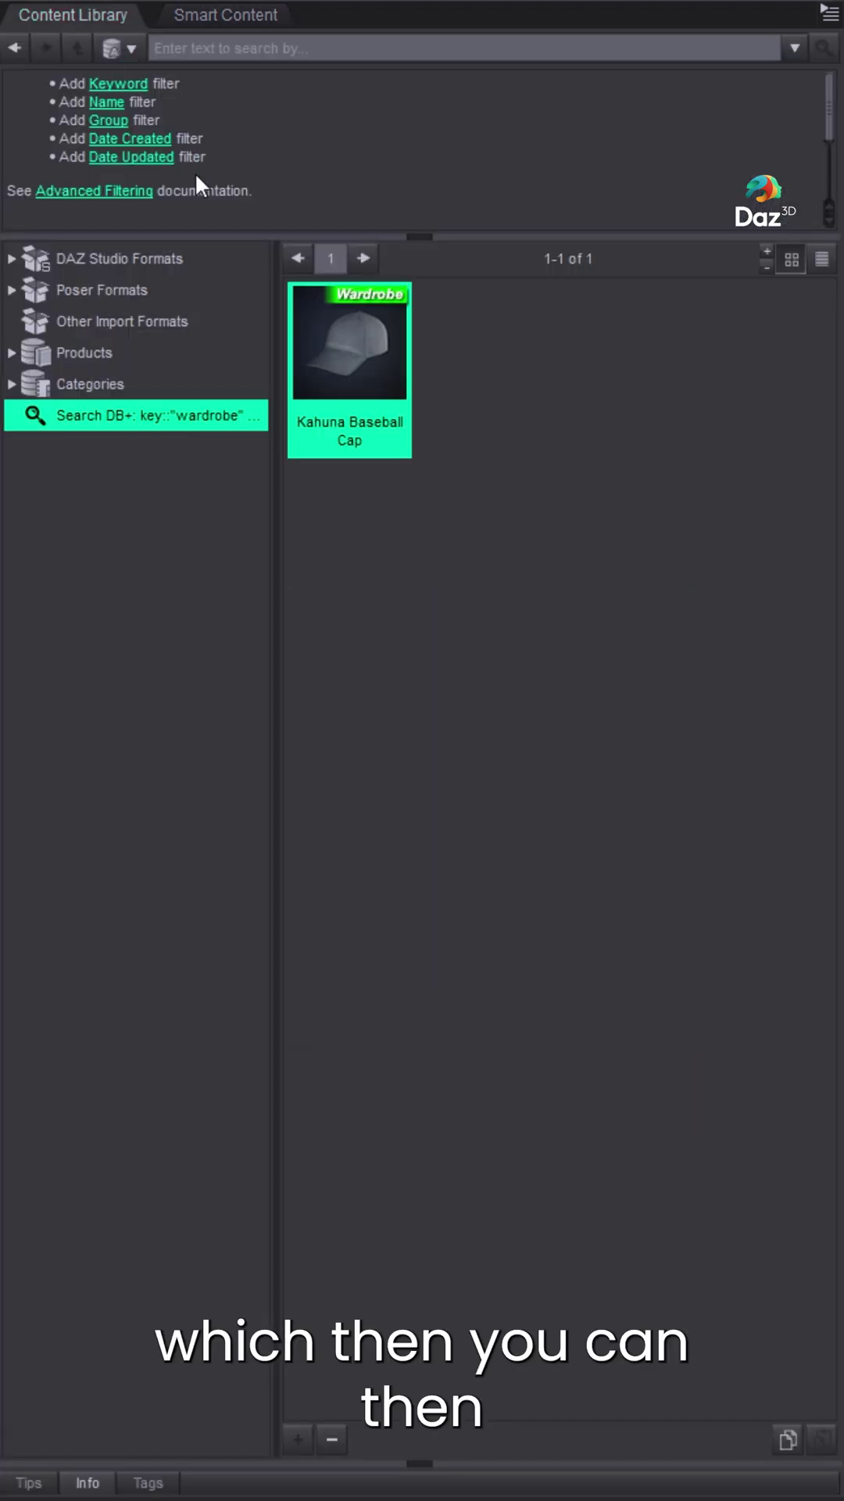
pyautogui.click(108, 120)
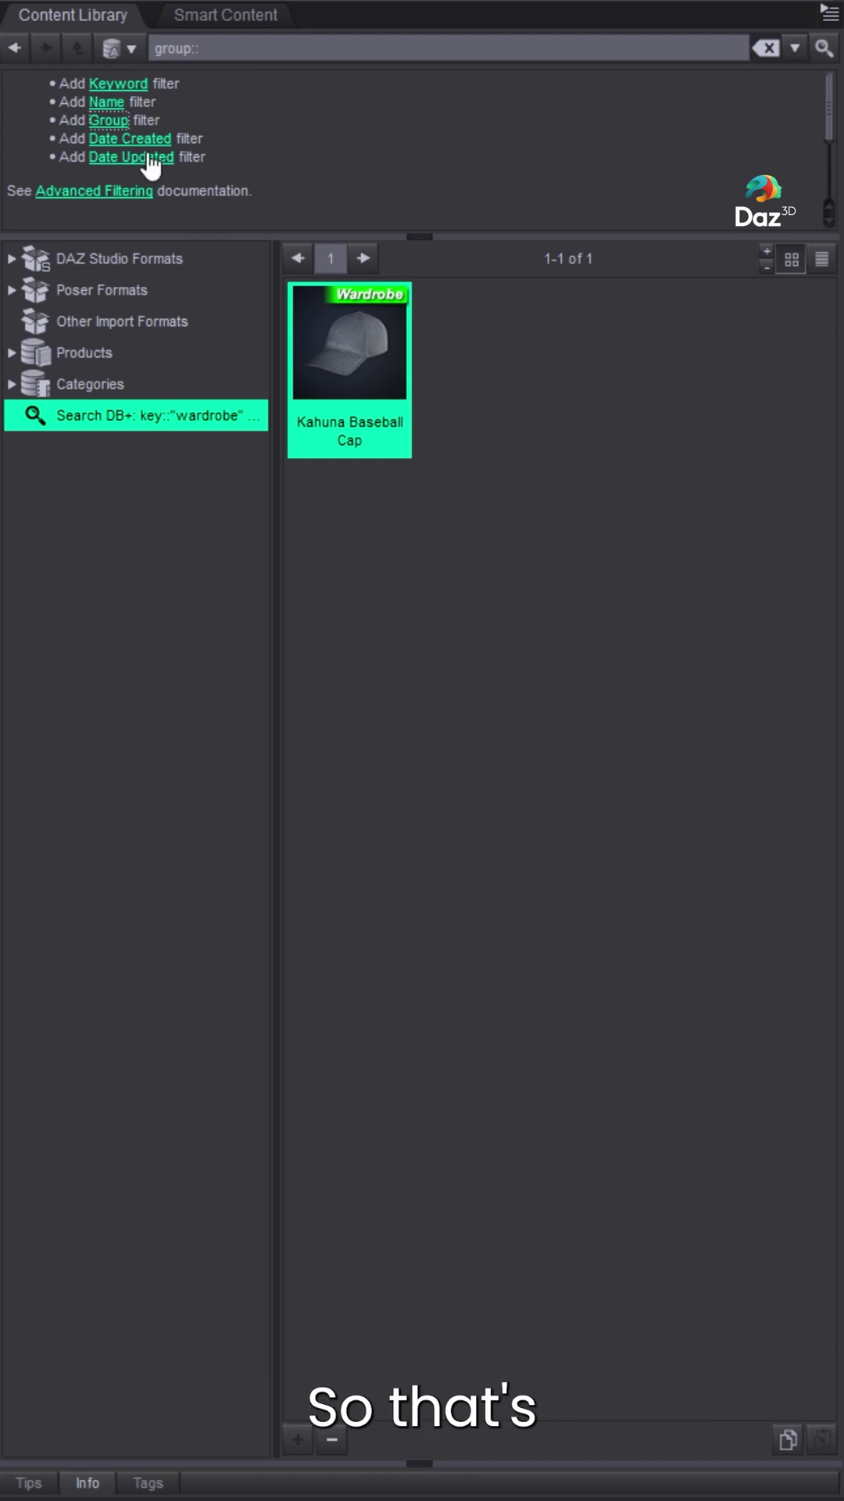
pyautogui.click(22, 50)
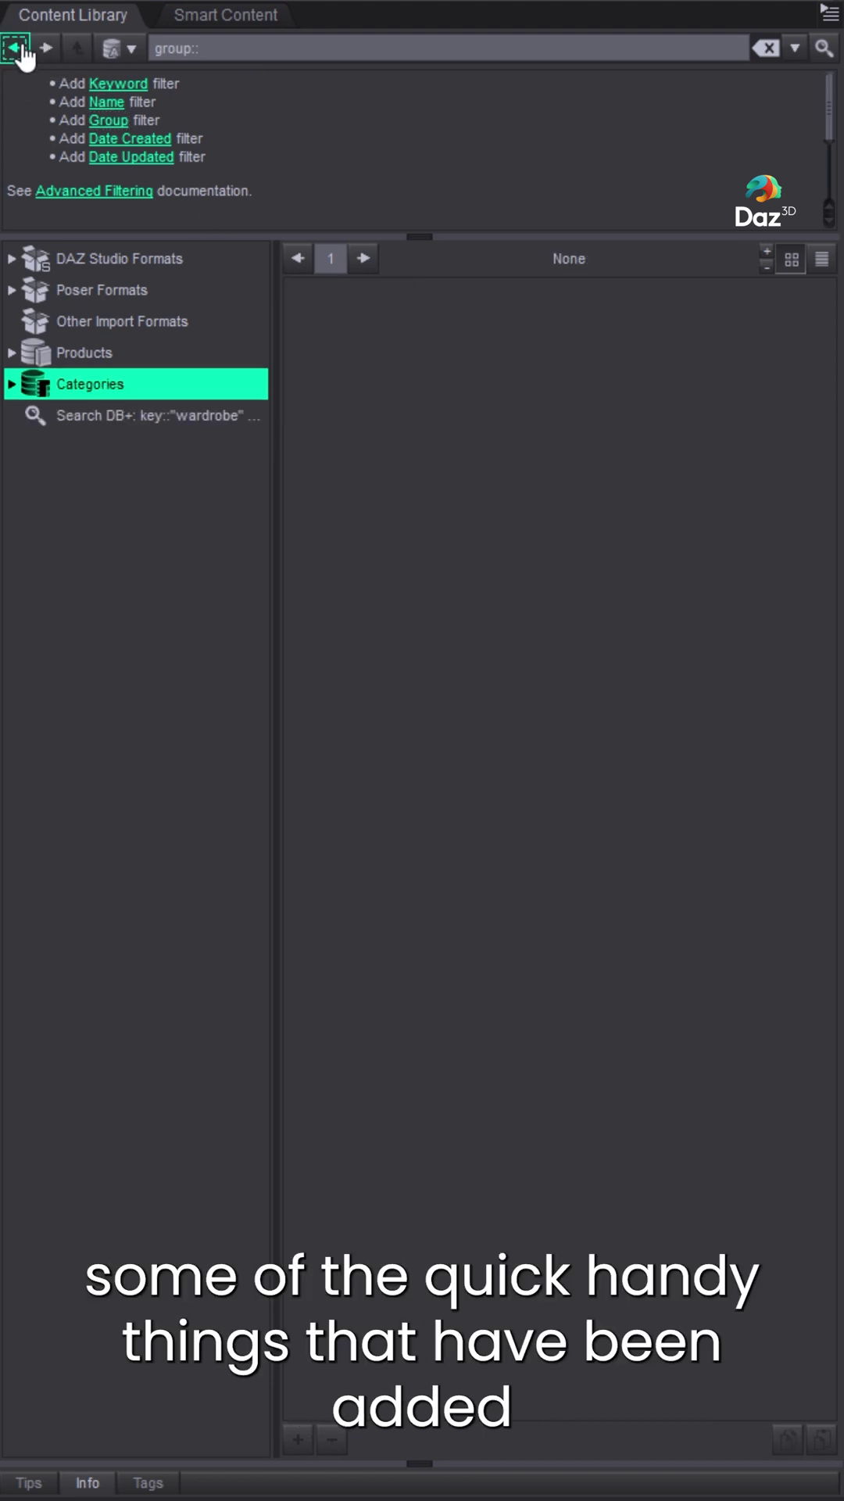
# Step: In Smart Content, add license tags to the VYK Myrrh, Walter 9 HD Heavy Shape Add-On and VYK Loey products together
pyautogui.click(207, 18)
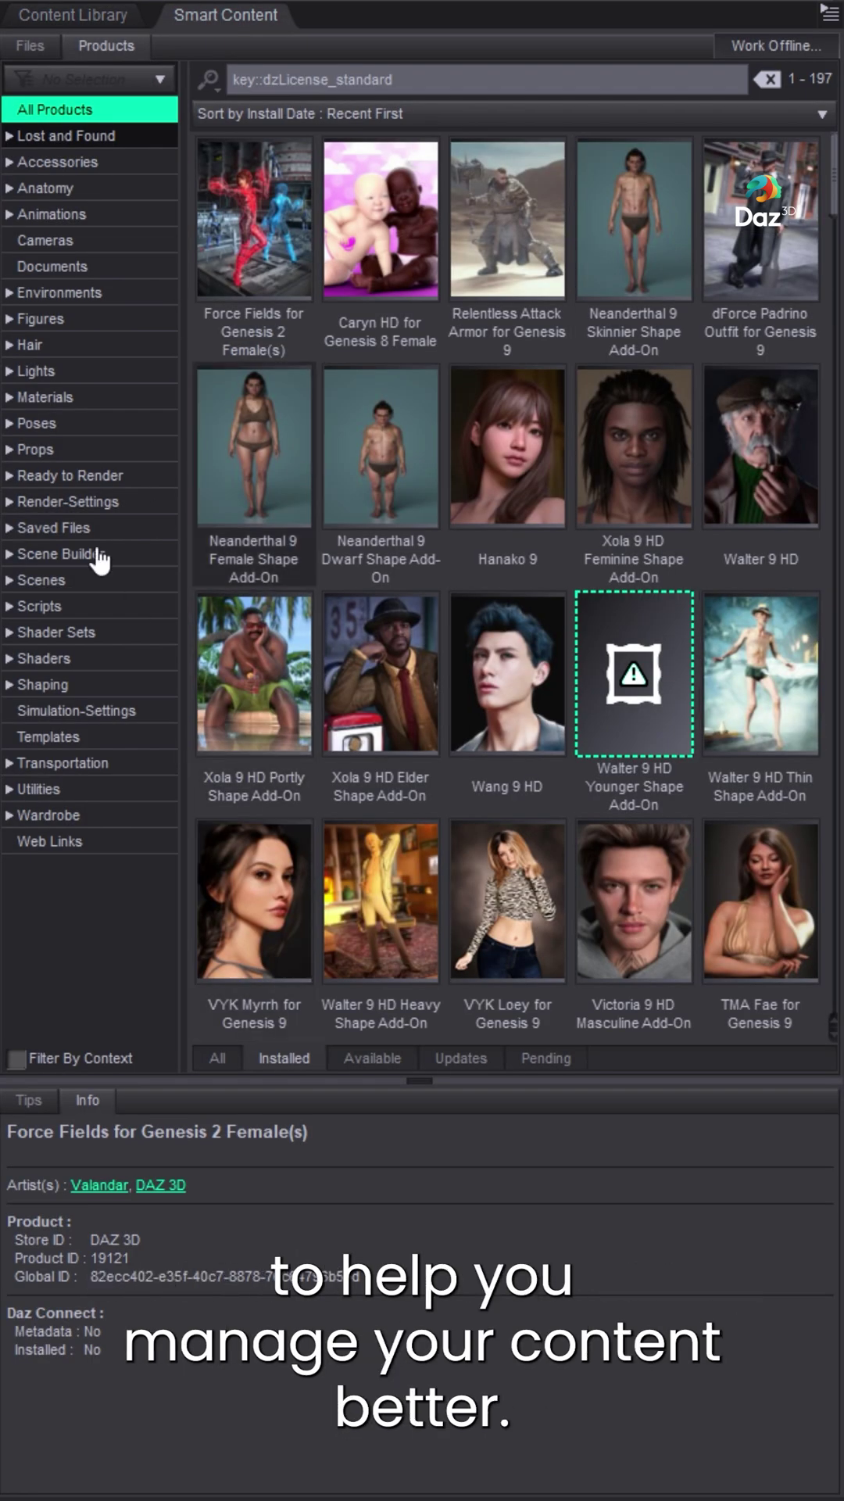
pyautogui.click(289, 876)
pyautogui.keyDown('ctrl'); pyautogui.click(383, 883); pyautogui.keyUp('ctrl')
pyautogui.keyDown('ctrl'); pyautogui.click(480, 897); pyautogui.keyUp('ctrl')
pyautogui.rightClick(510, 880)
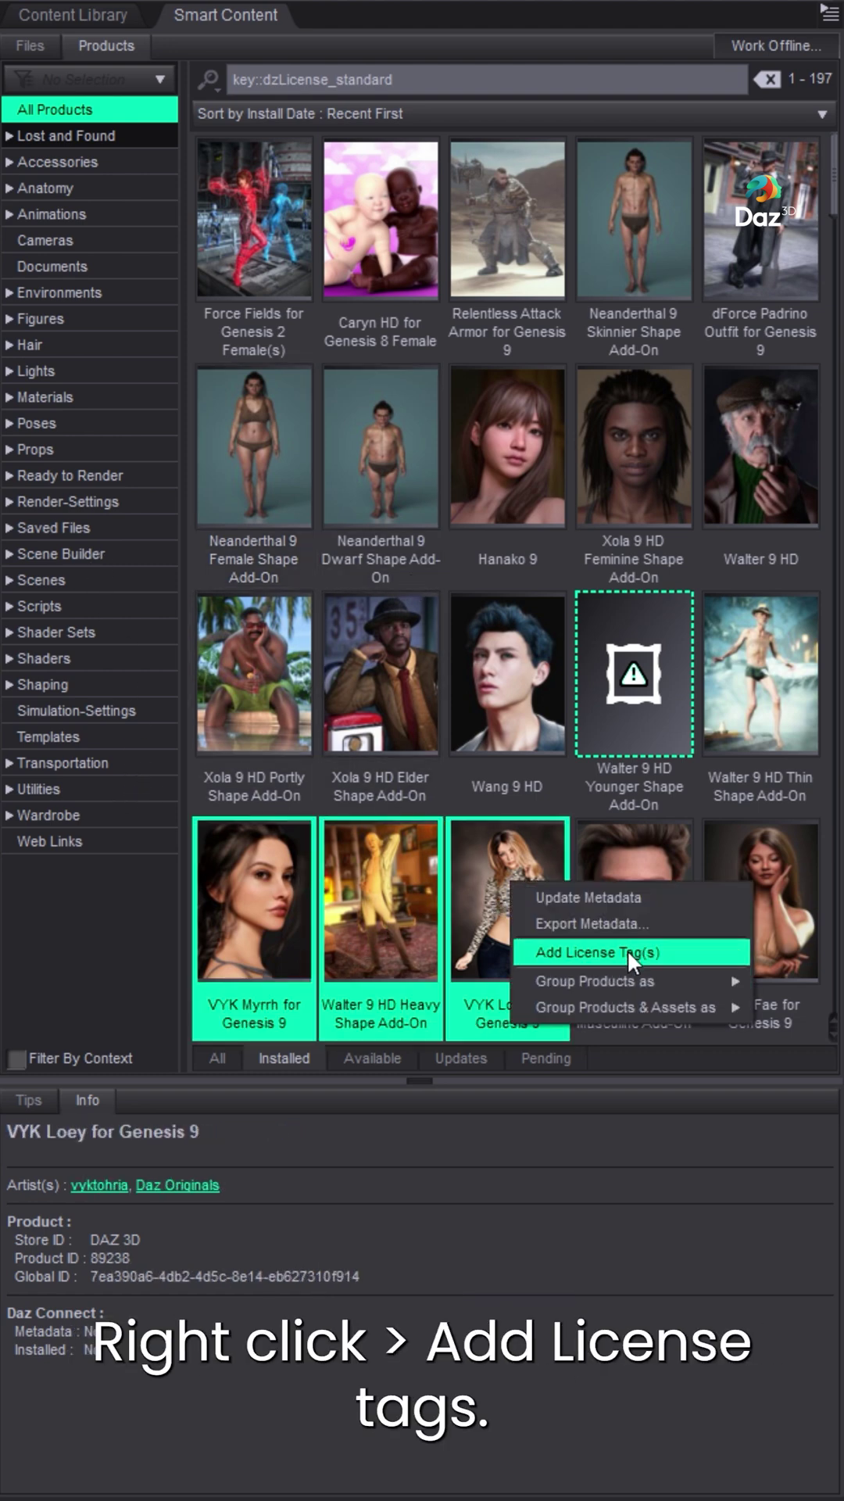
pyautogui.click(627, 950)
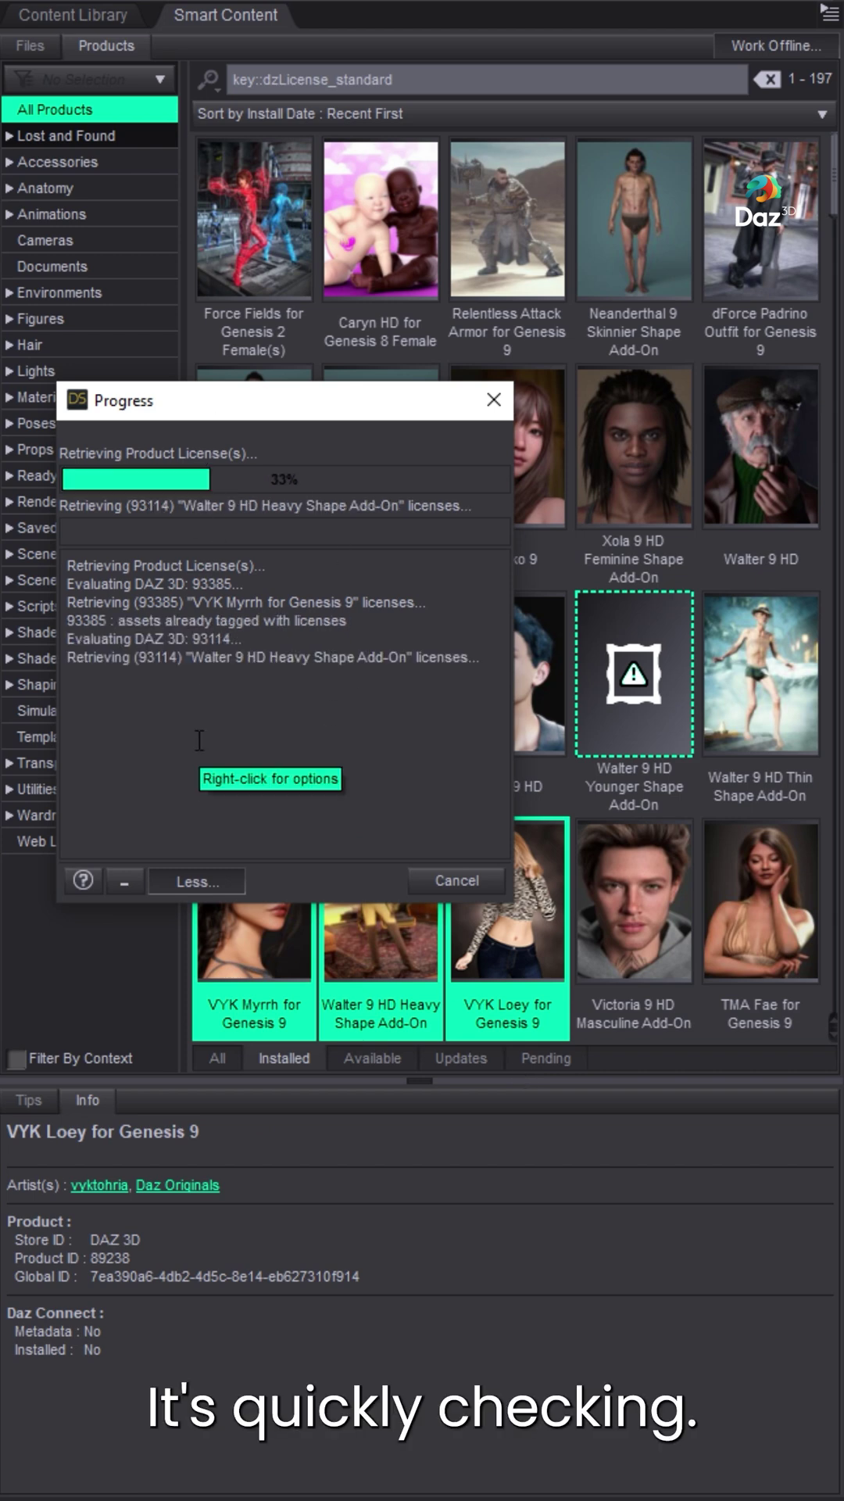
# Step: Open the Walter 9 HD Heavy Shape Add-On product, list all its files and examine the license keyword in Walter 9 Heavy HD's tags
pyautogui.doubleClick(374, 912)
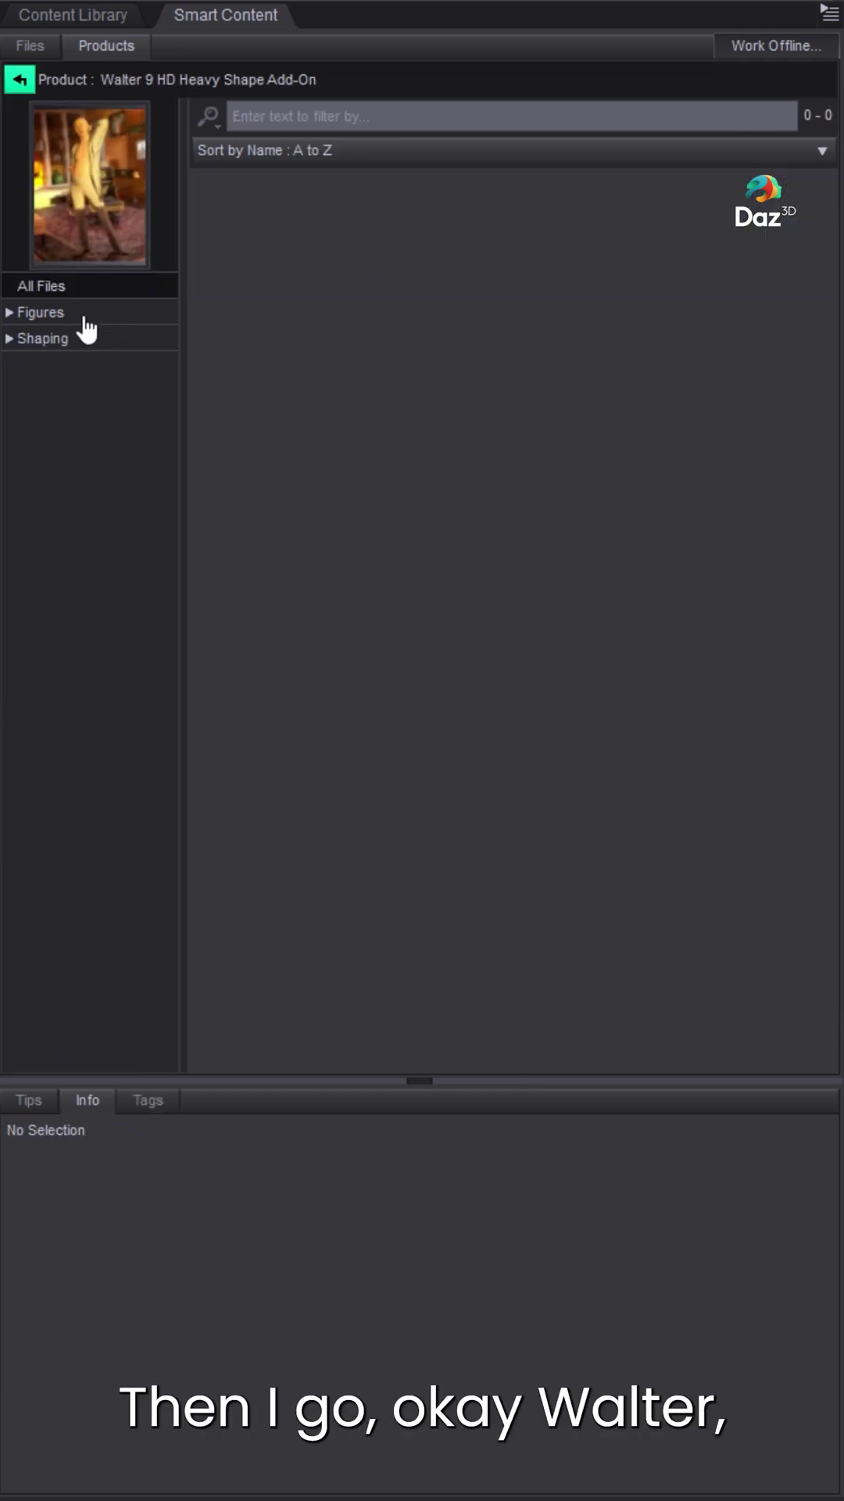
pyautogui.click(78, 287)
pyautogui.click(225, 235)
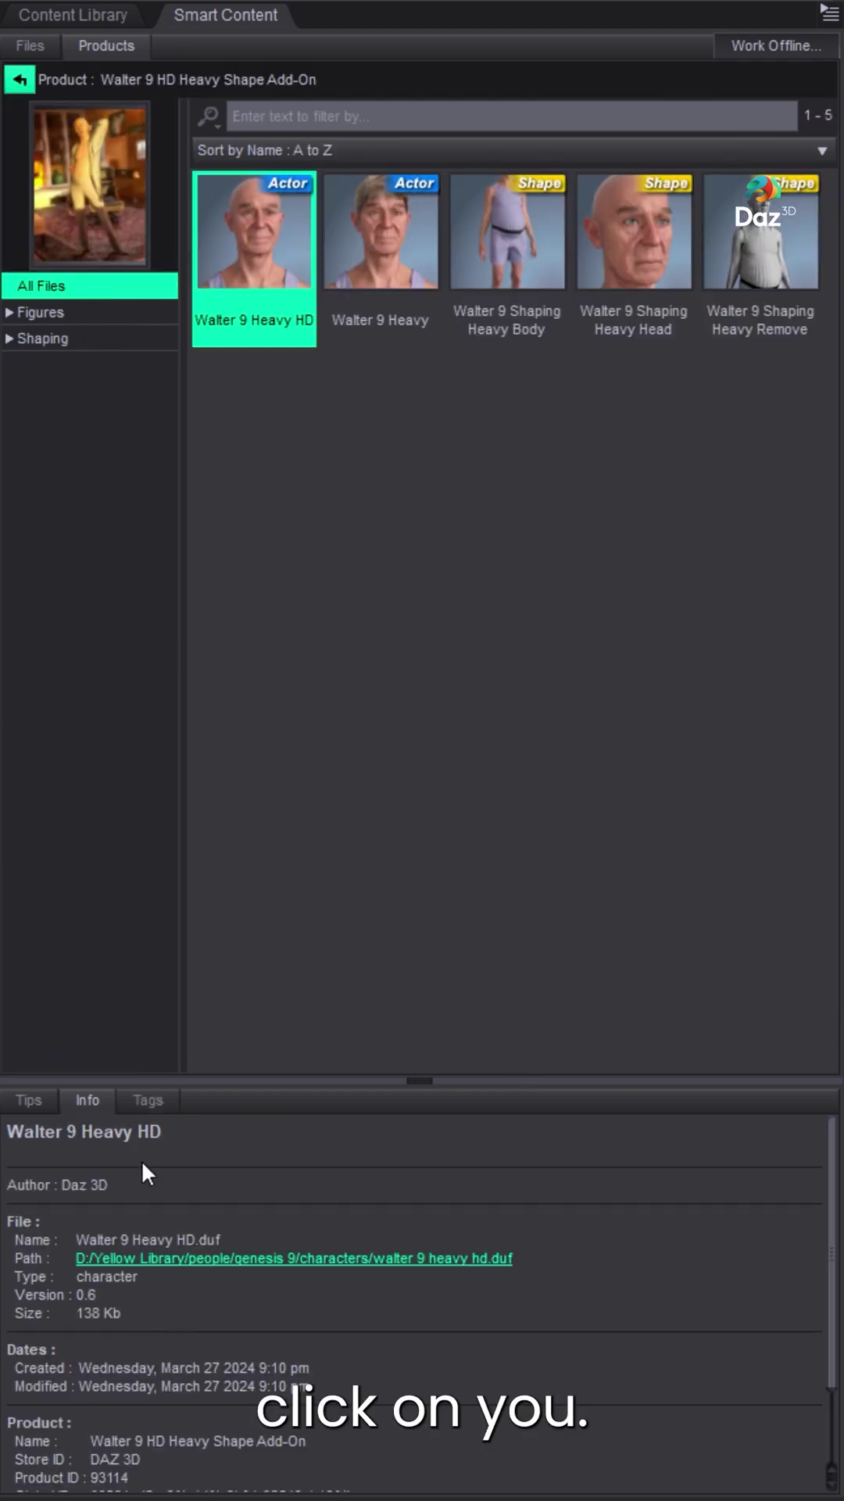
pyautogui.click(133, 1103)
pyautogui.doubleClick(178, 1217)
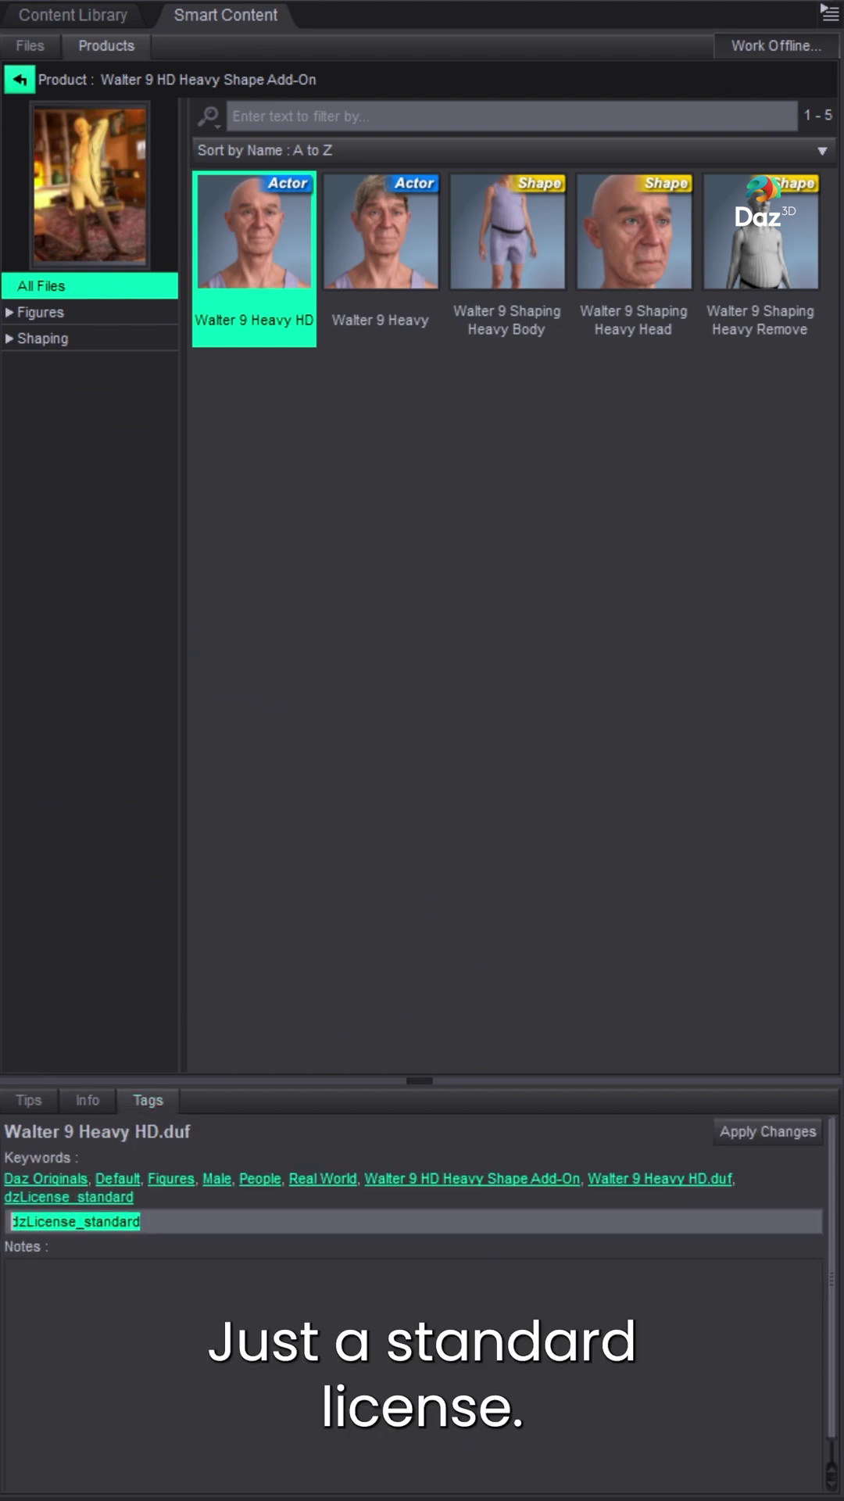